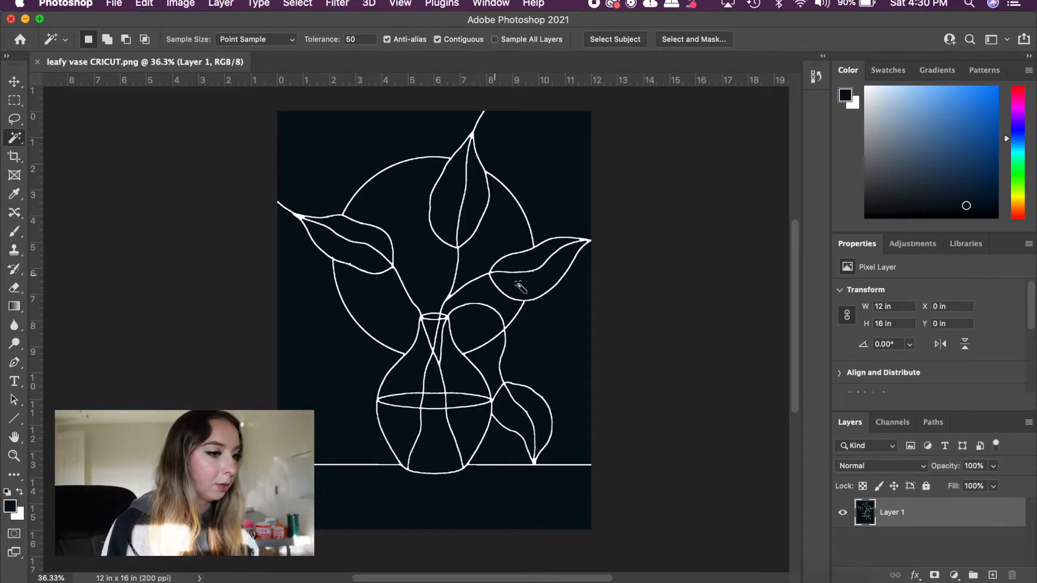
Step: Check the leafy vase artwork's image dimensions and resolution without changing them
click(182, 4)
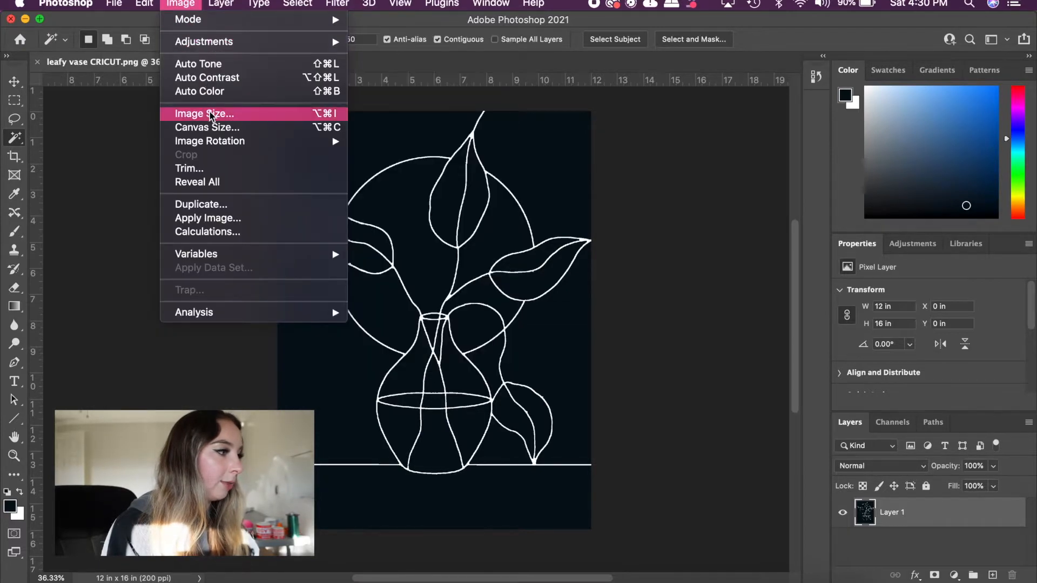
click(209, 112)
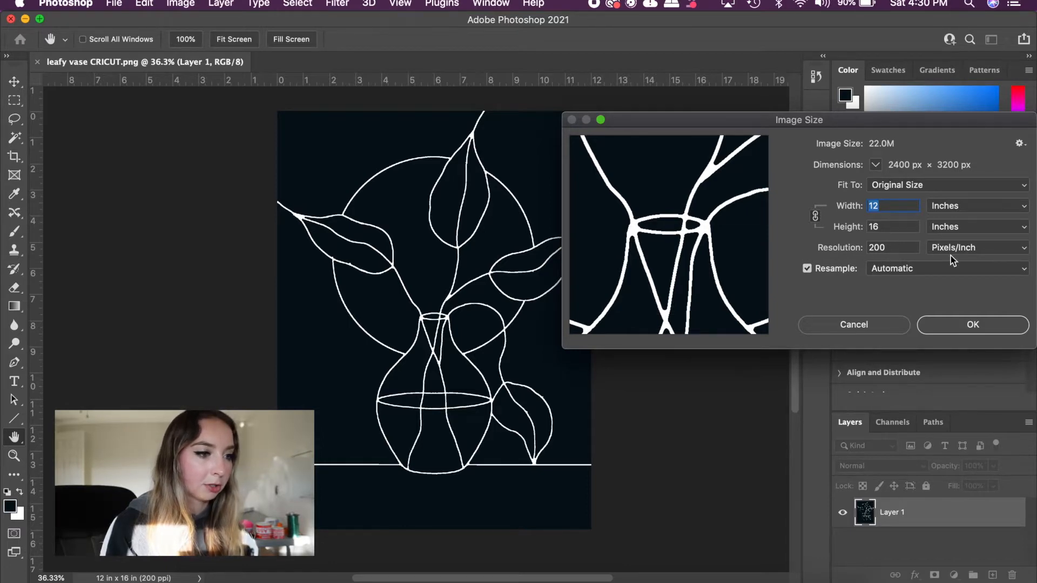
click(970, 324)
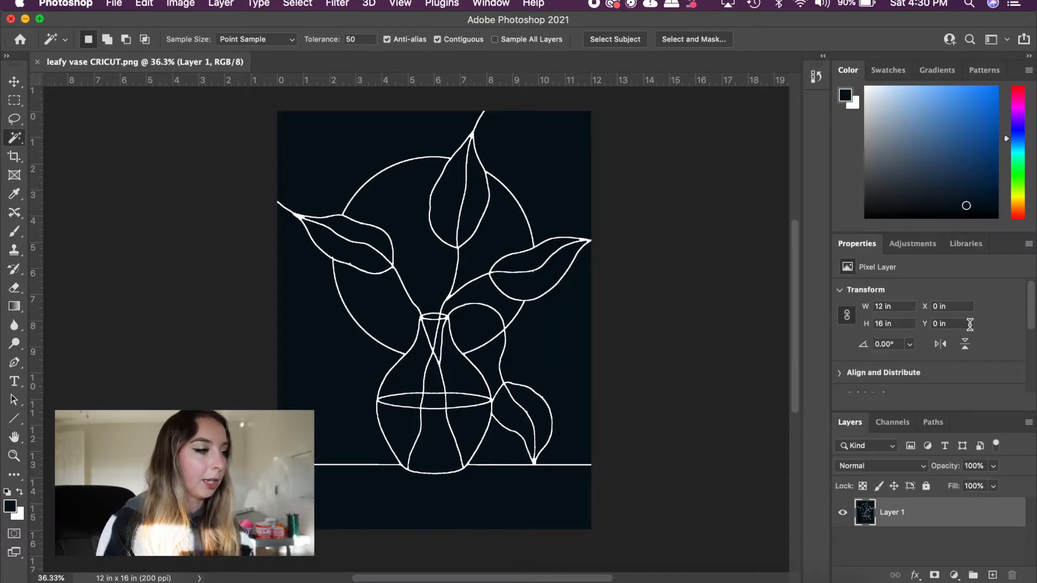
Step: Create a new blank document 11 inches wide and 30 inches high at 200 pixels/inch with a white background
click(115, 7)
click(130, 22)
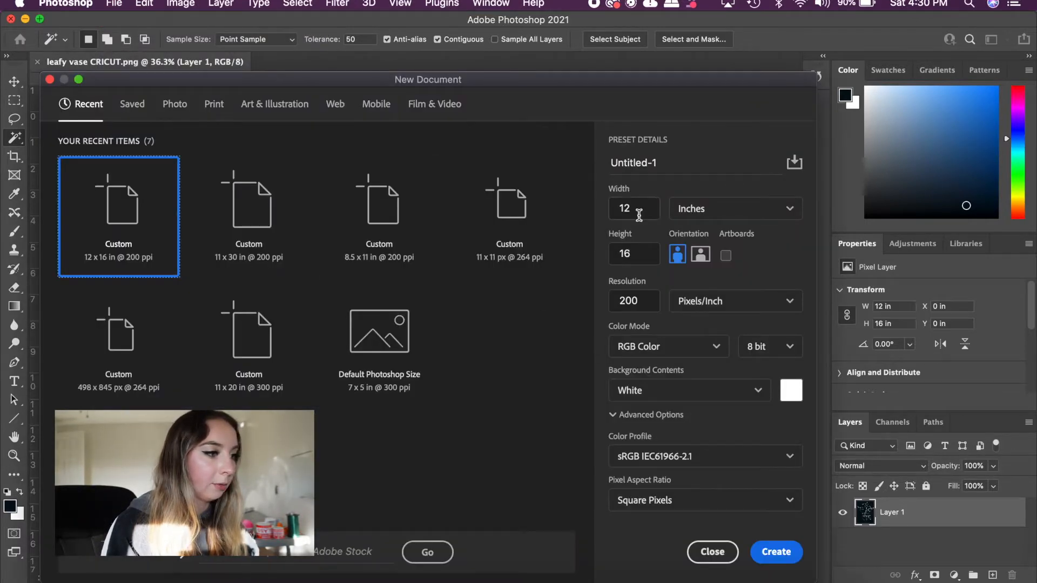
click(638, 210)
key(BackSpace)
key(BackSpace)
text(11)
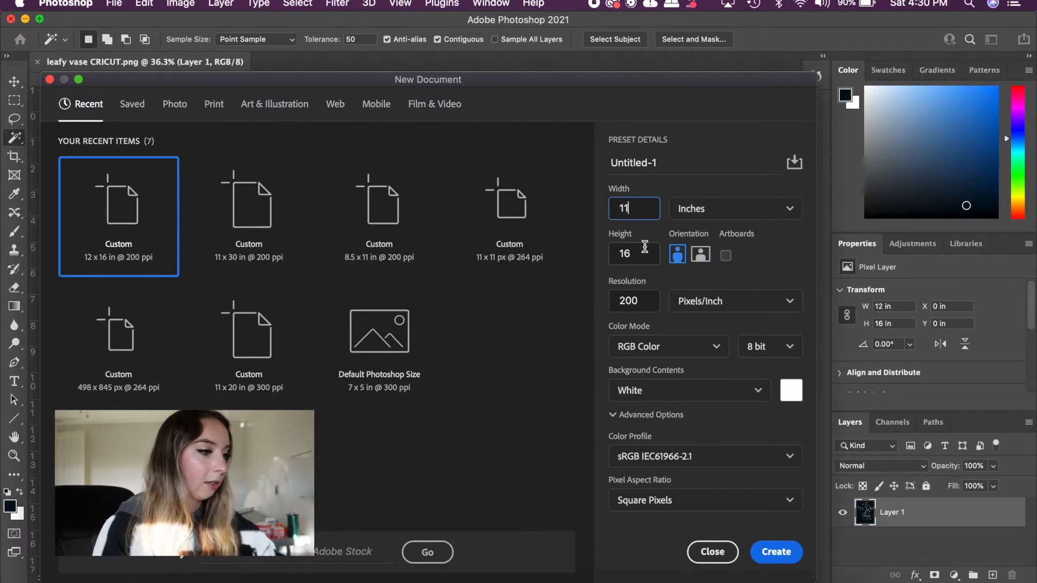
click(639, 257)
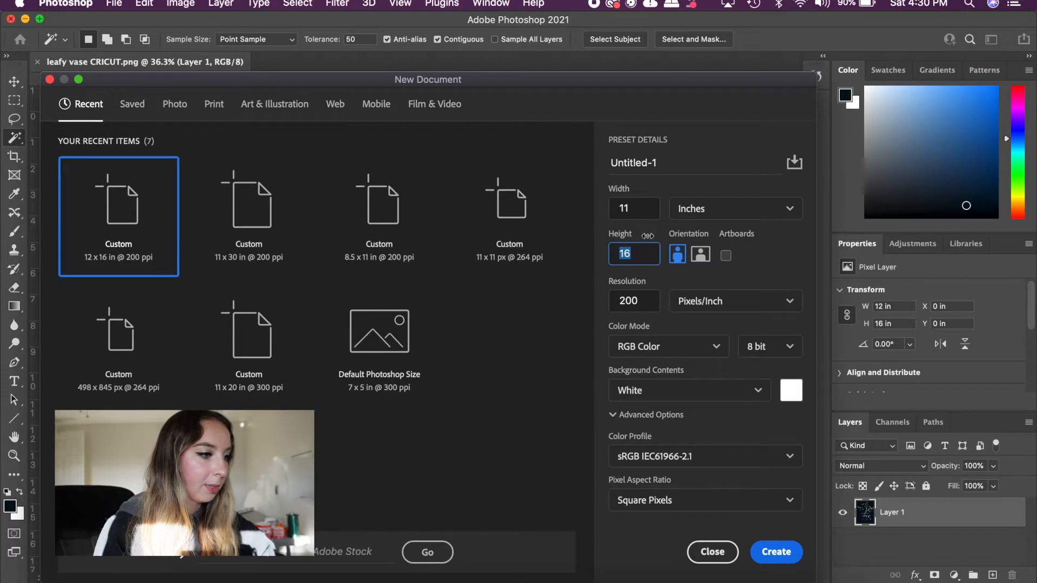
key(BackSpace)
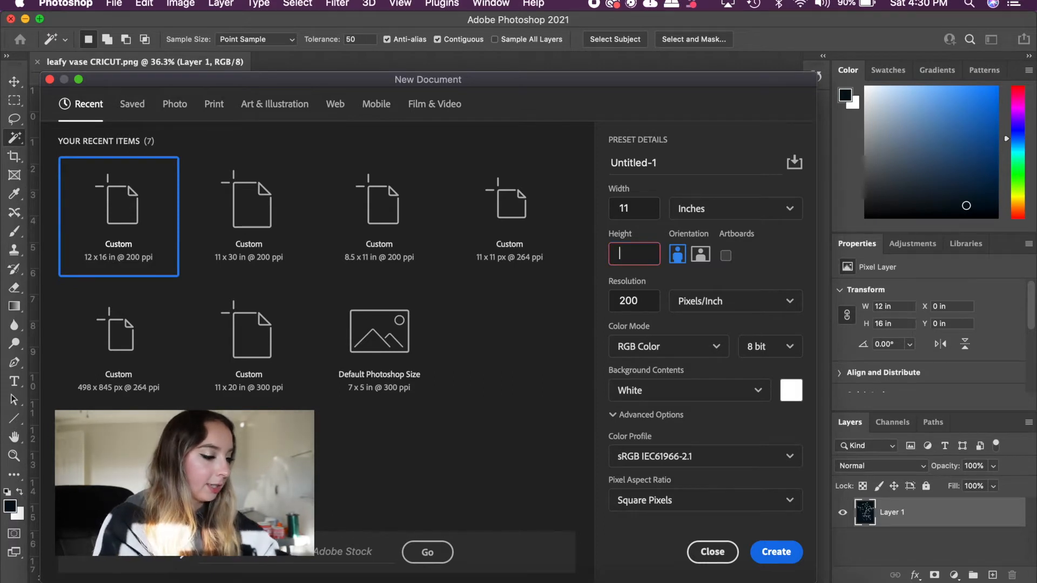
text(30)
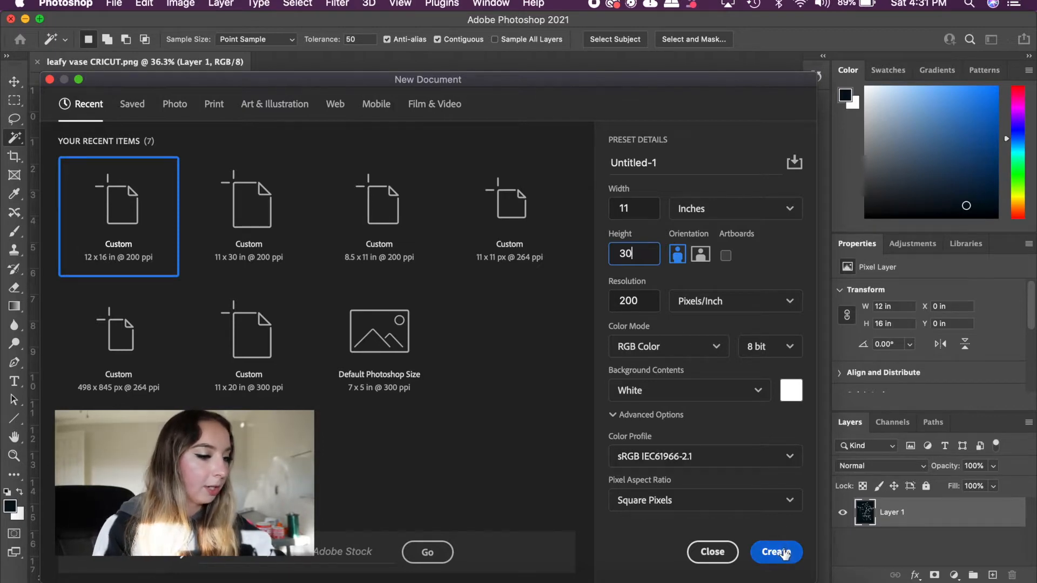
click(784, 550)
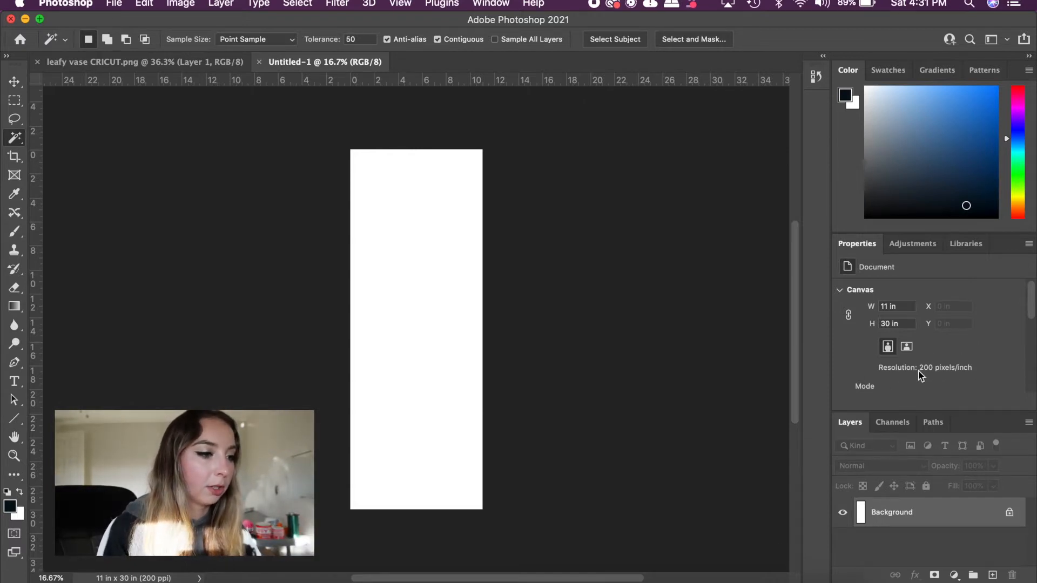
Step: Select the vase artwork's upper-left background piece with the Magic Wand and copy it into the blank document at about X 1 in, Y 1.18 in
click(129, 64)
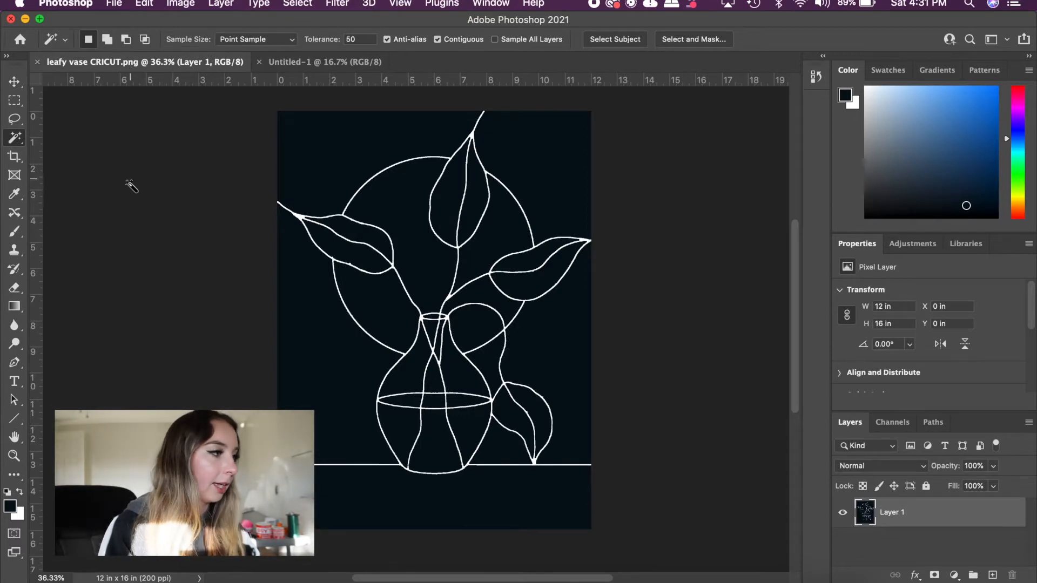
click(314, 61)
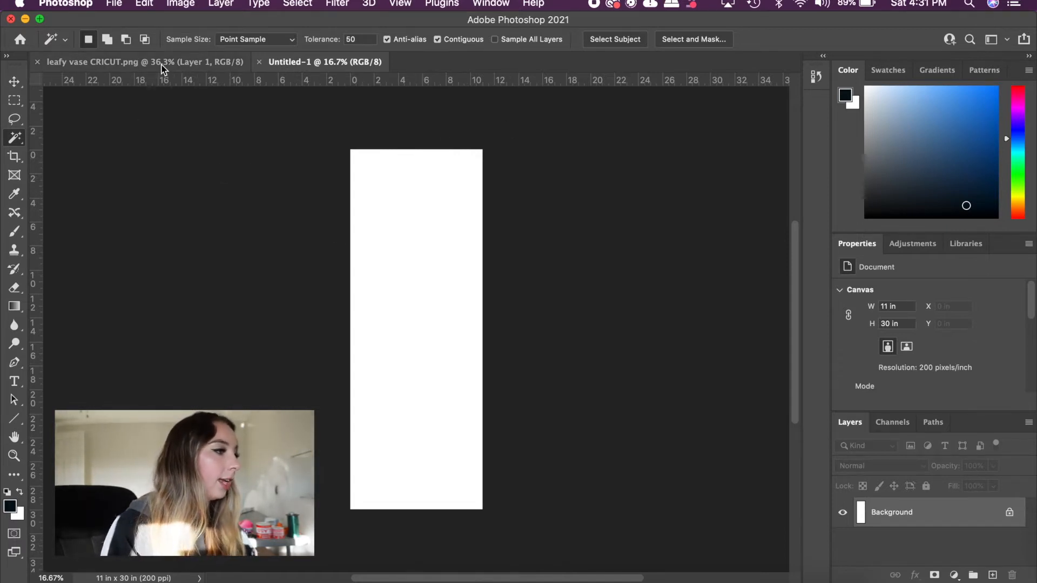
click(146, 63)
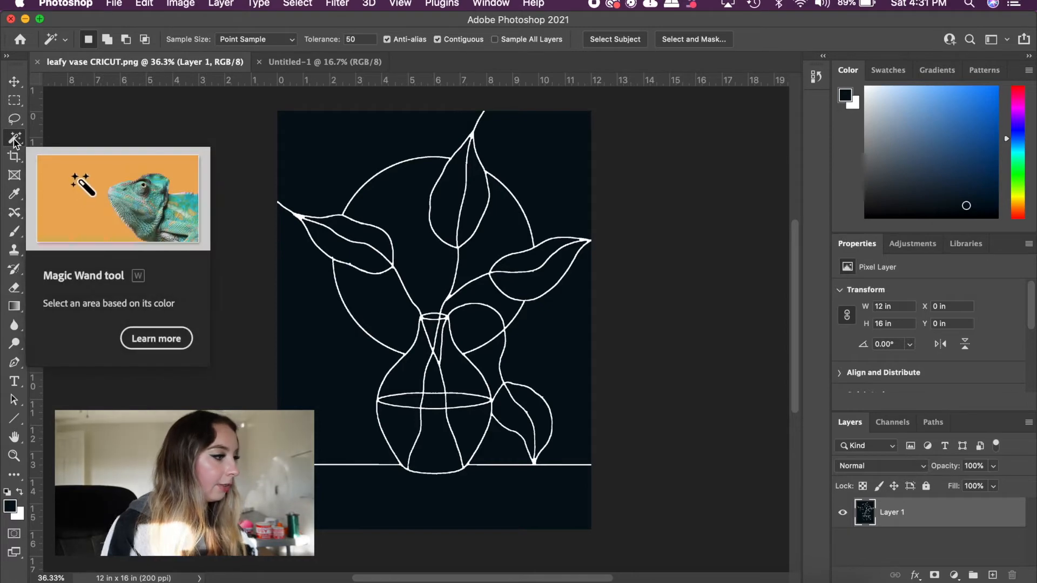
click(326, 154)
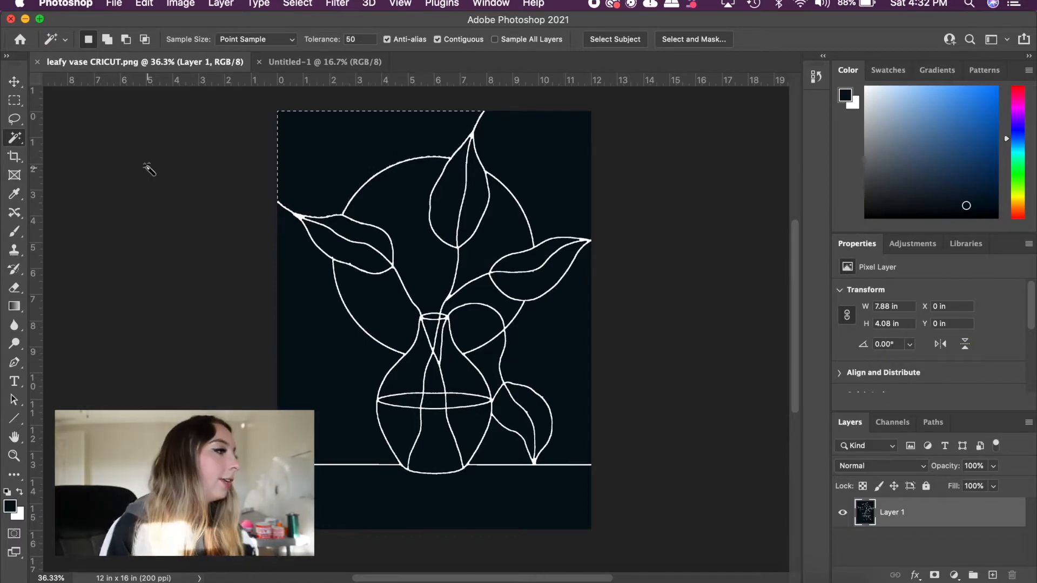
click(16, 87)
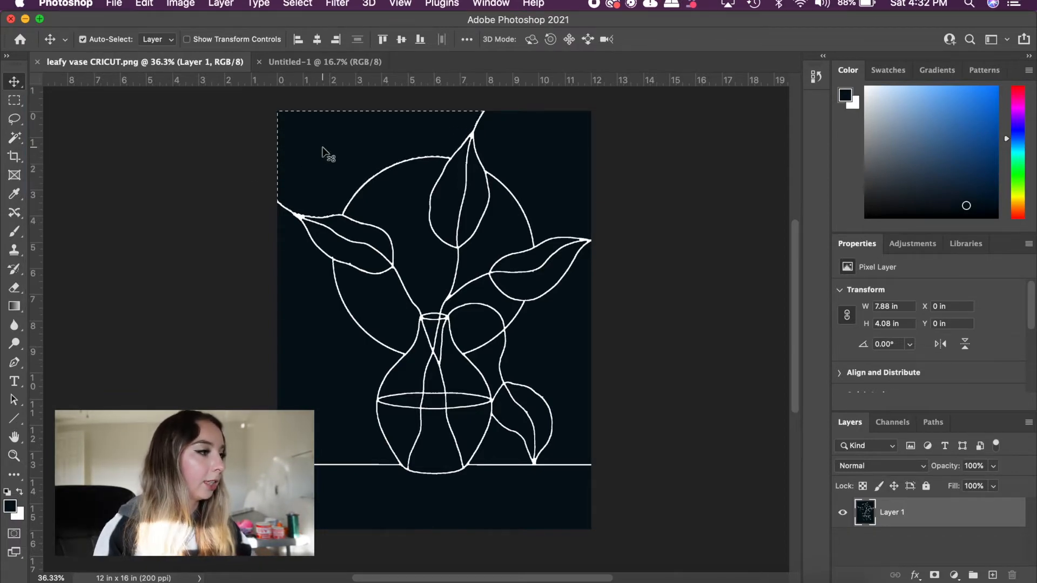
drag(323, 147, 310, 64)
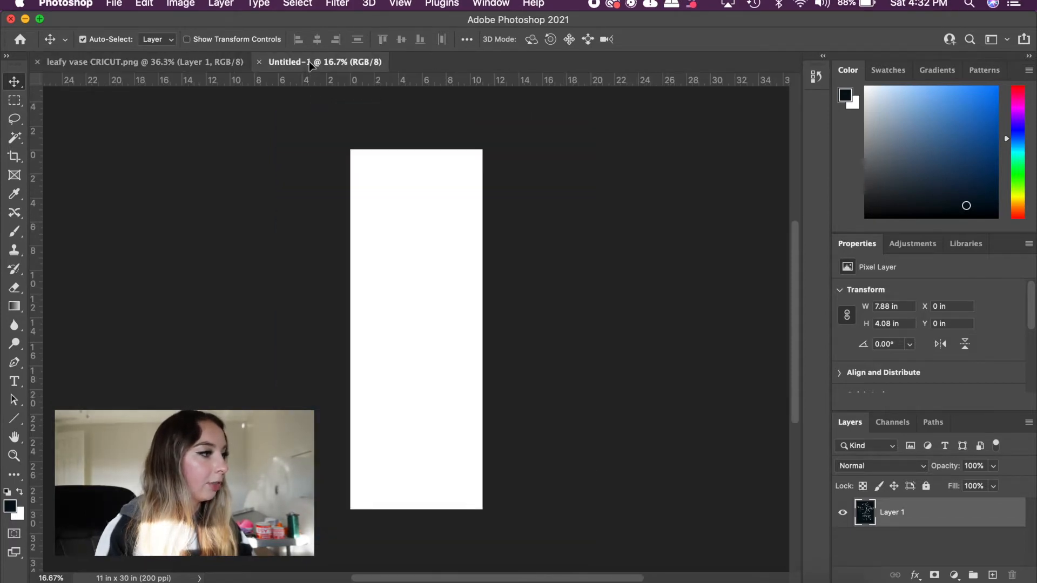
drag(332, 89, 370, 142)
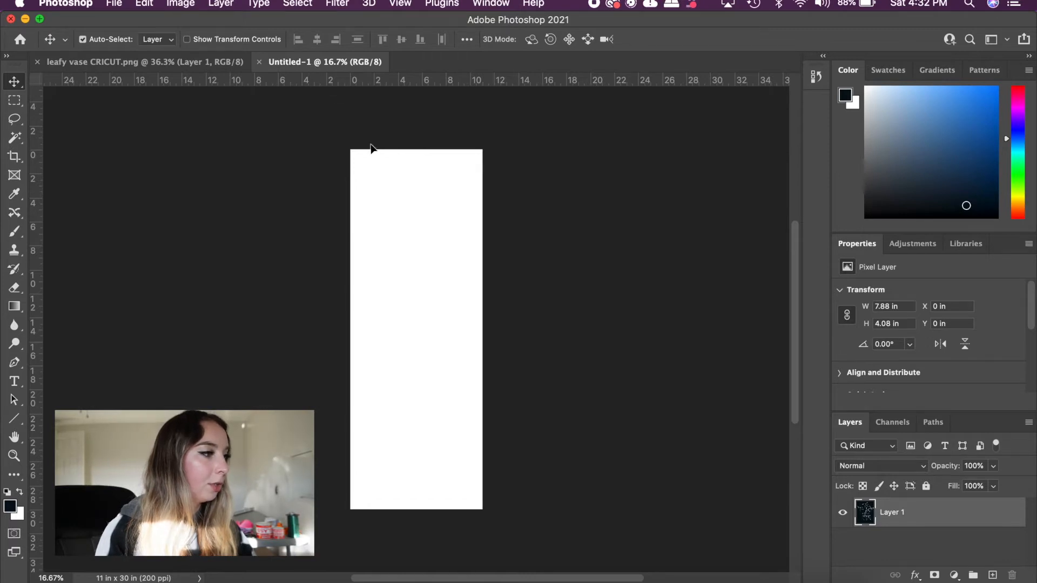
drag(411, 211, 394, 189)
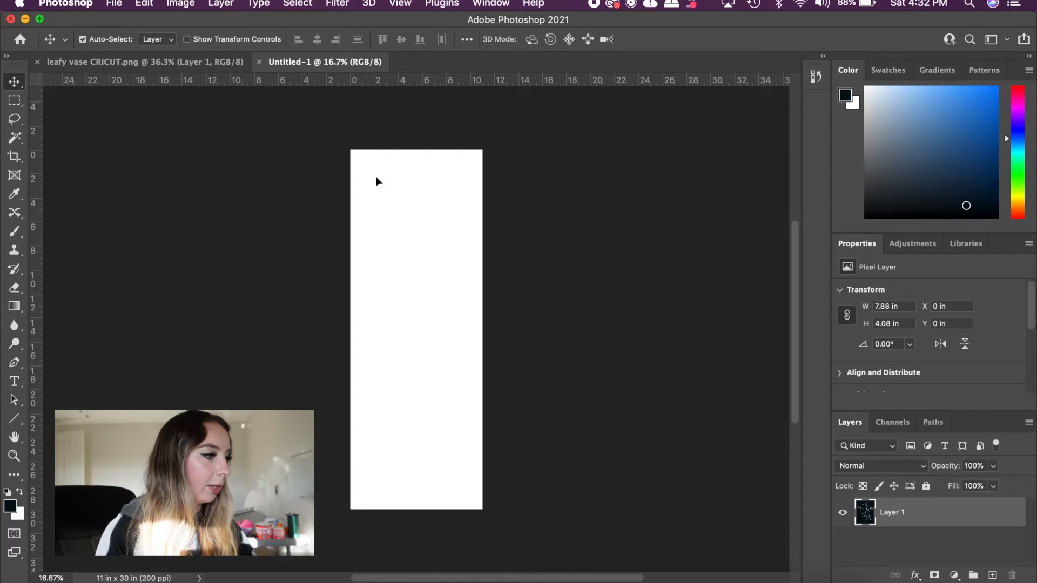
drag(395, 207, 396, 204)
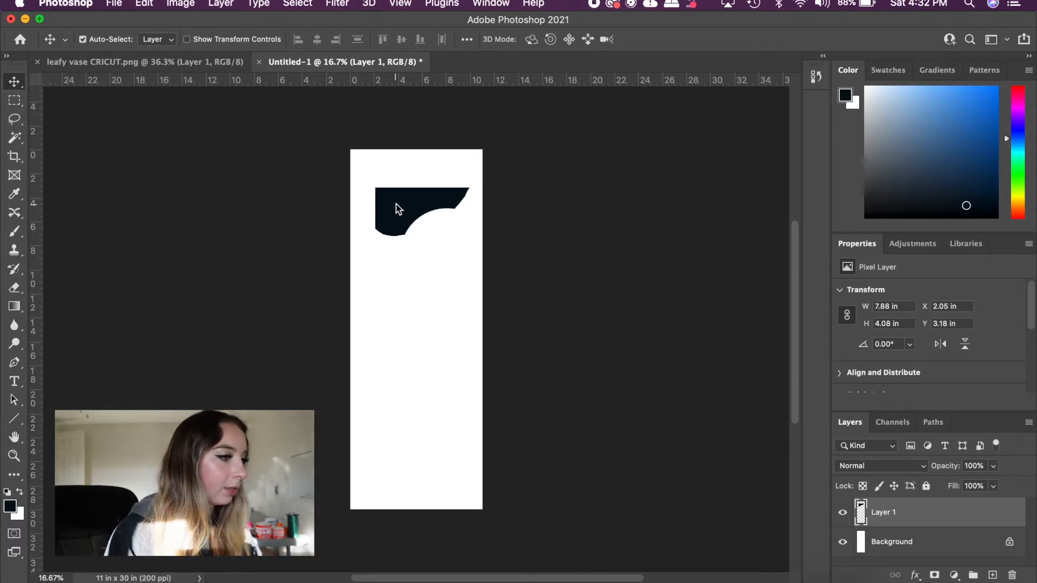
drag(395, 203, 379, 176)
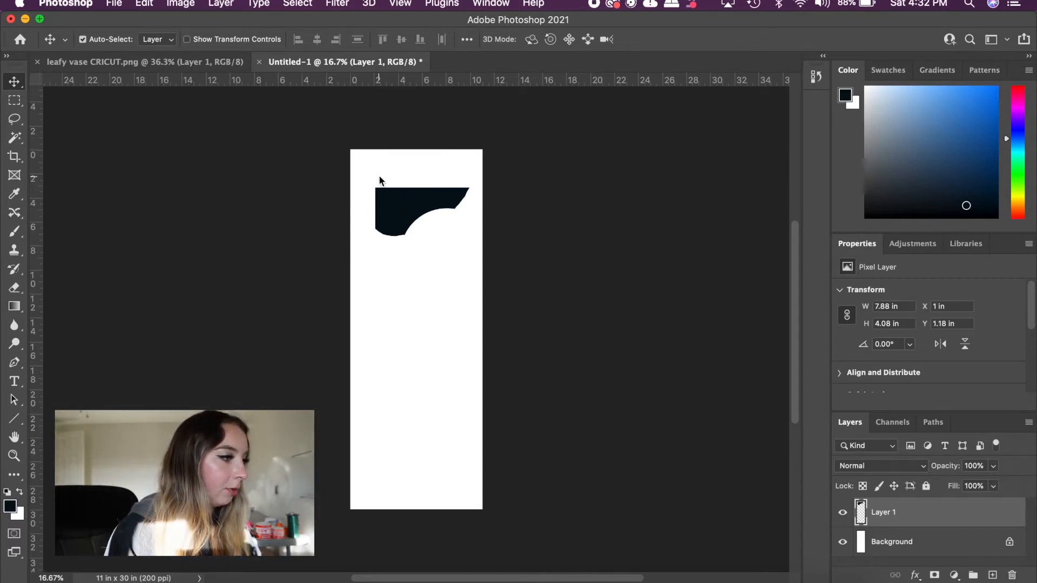
click(15, 140)
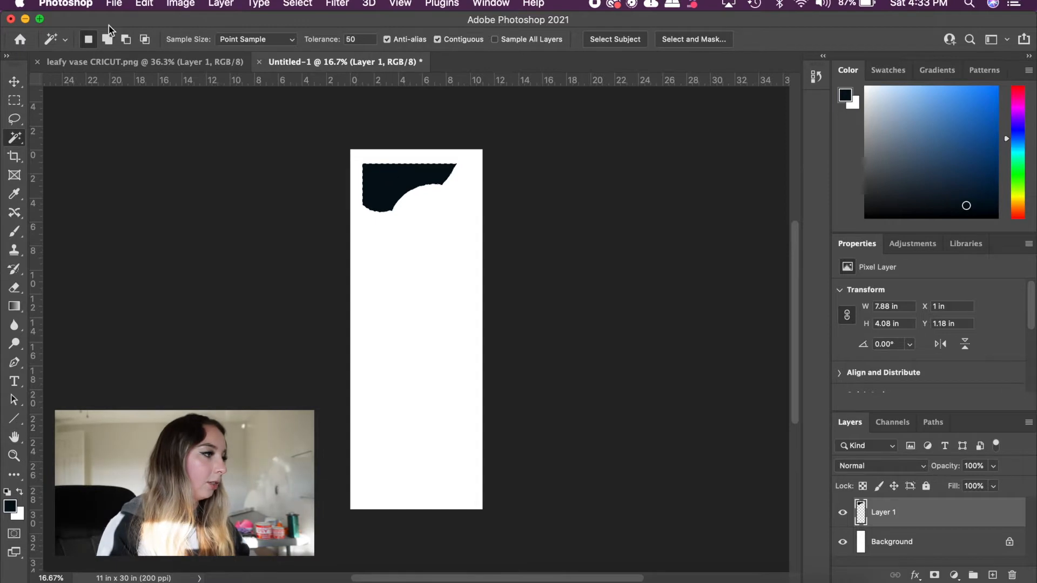
click(129, 62)
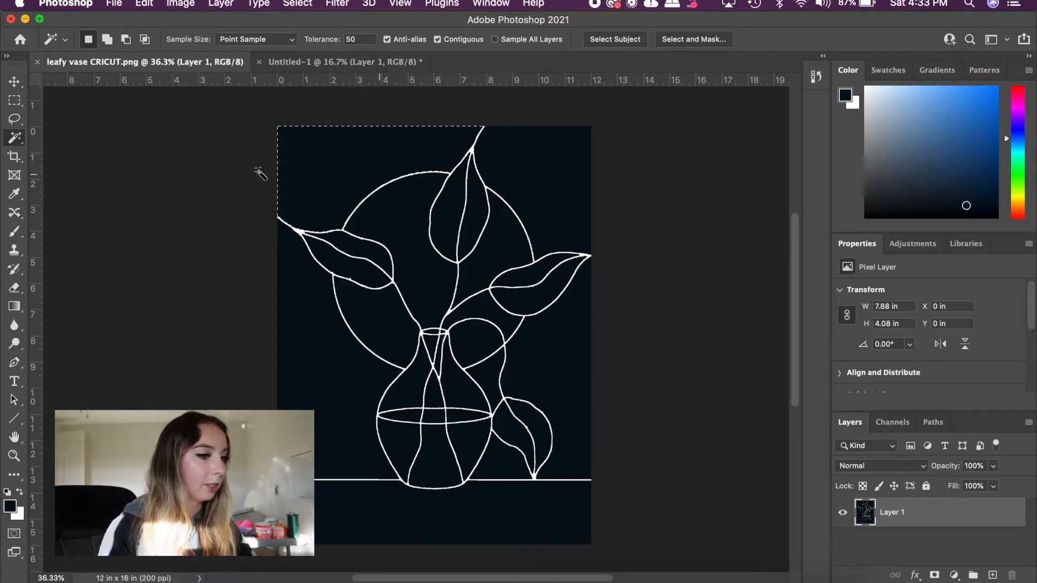
click(323, 63)
click(195, 61)
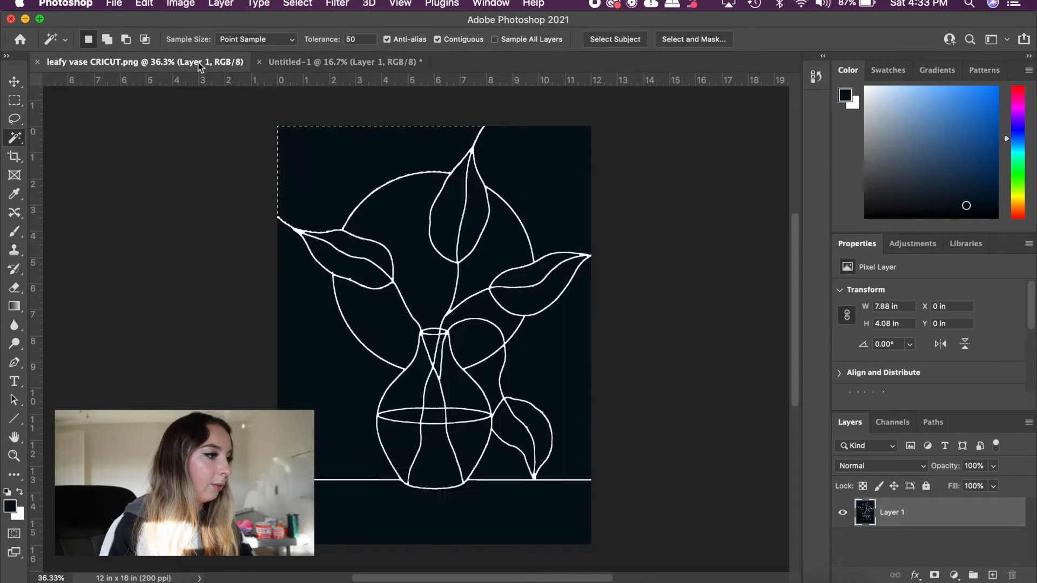
click(340, 67)
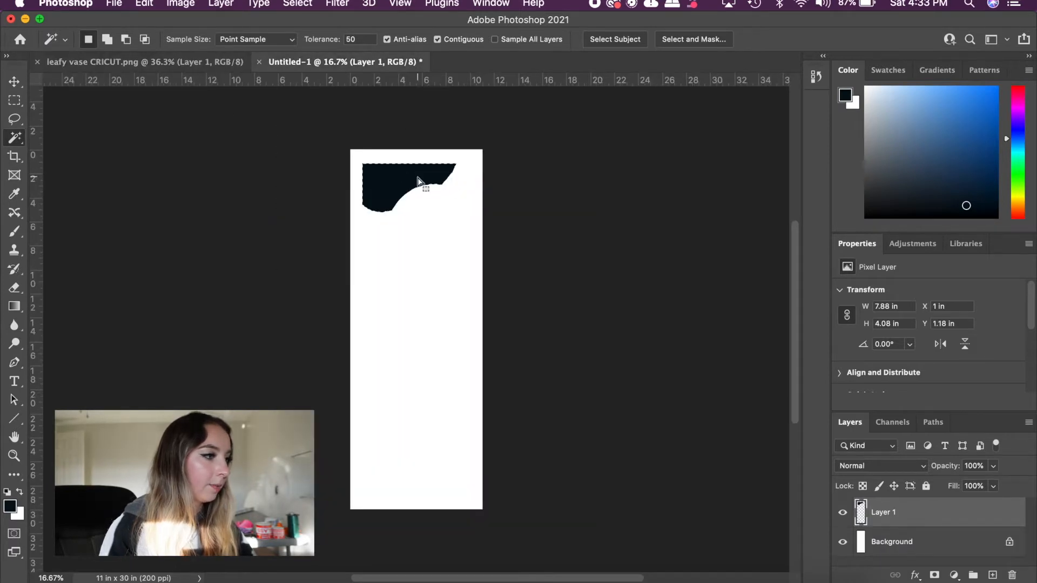
Step: Move the copied background piece closer to the canvas's upper-left corner, to about X 0.6 in, Y 0.56 in
click(15, 84)
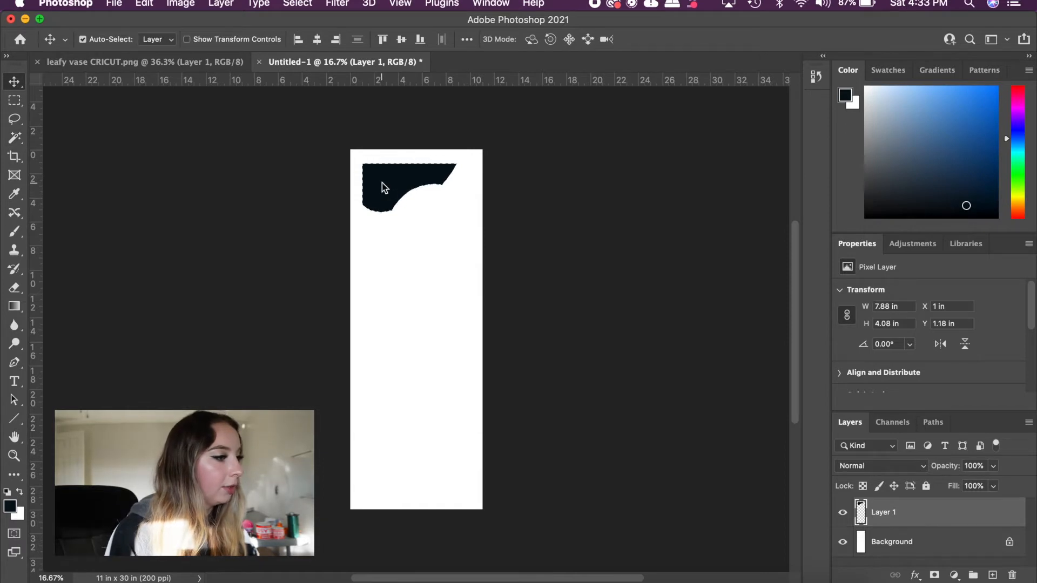
drag(381, 182, 378, 173)
drag(379, 181, 380, 179)
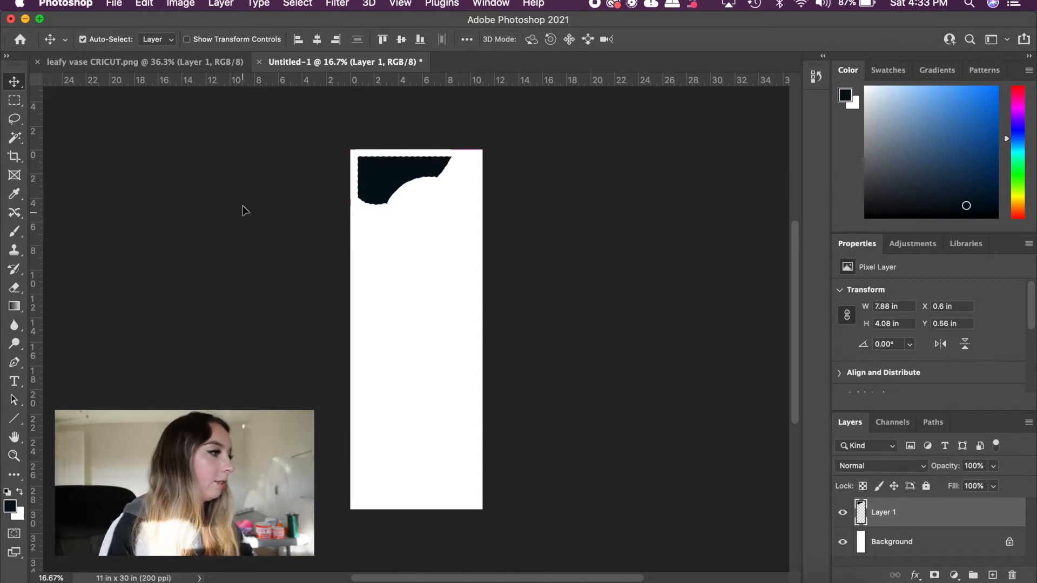
Step: Select the vase artwork's upper-right background piece with the Magic Wand and copy it into Untitled-1 at about X 4.75 in, Y 6.52 in
click(160, 62)
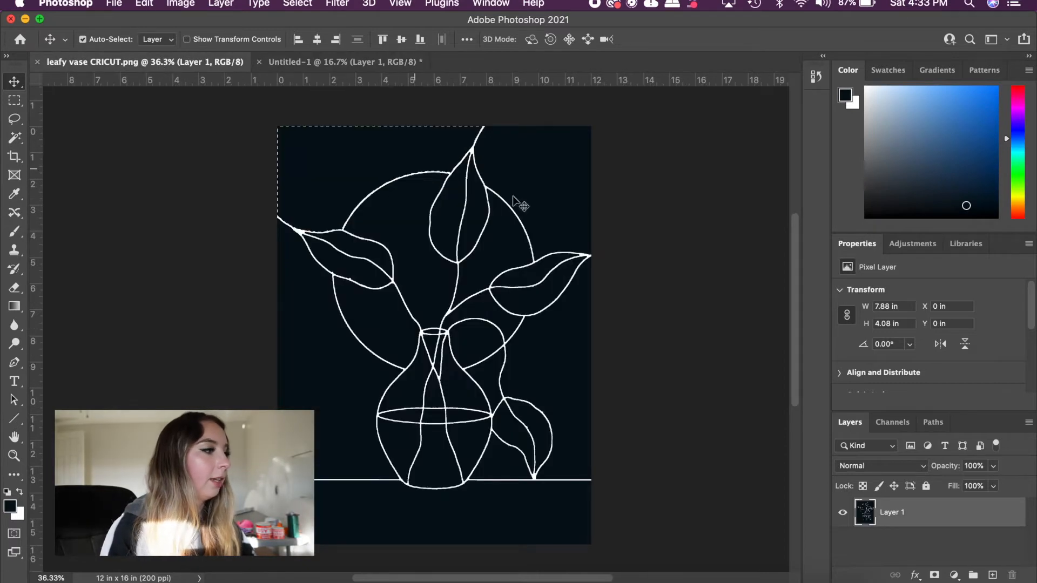
click(17, 140)
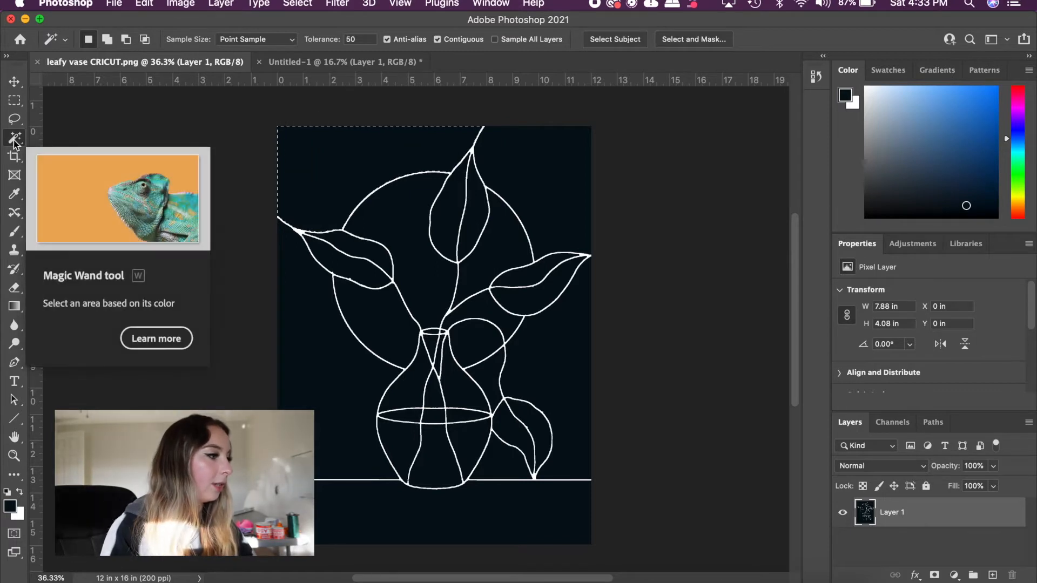
click(539, 171)
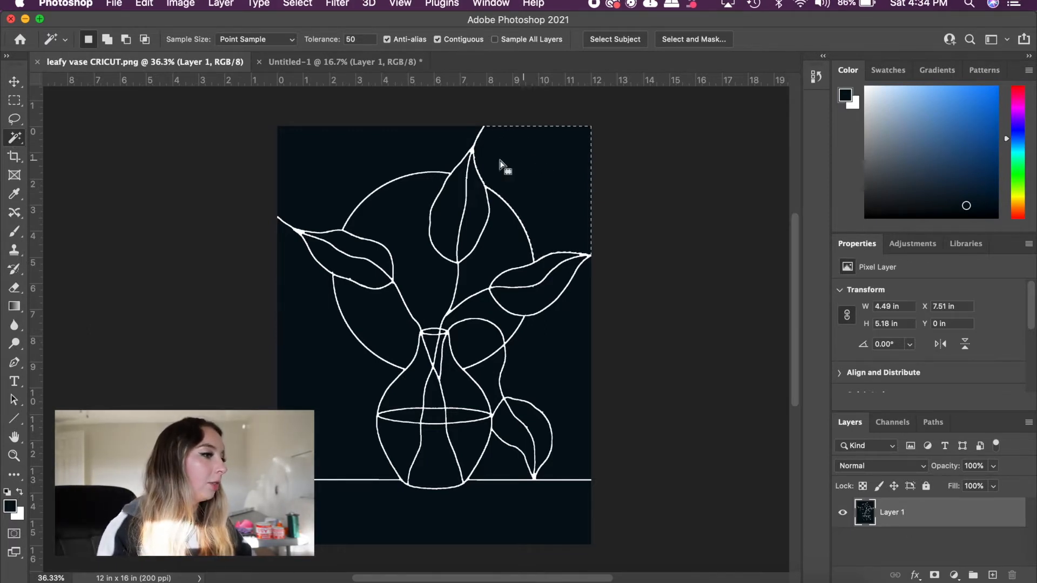
click(13, 82)
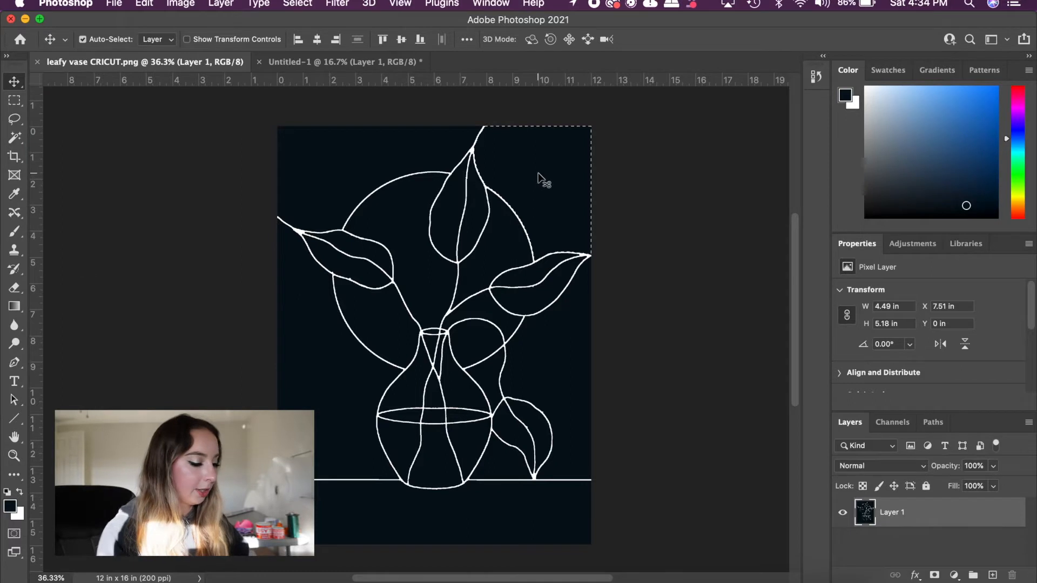
mouse_move(539, 178)
mouse_down()
mouse_move(493, 162)
mouse_move(405, 104)
mouse_move(368, 60)
mouse_up()
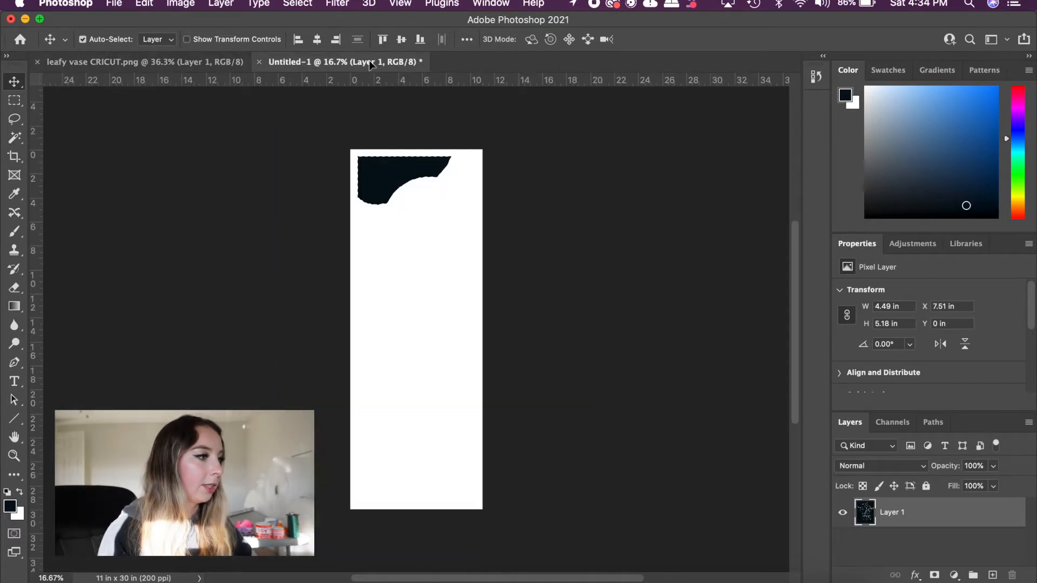
drag(438, 225, 436, 249)
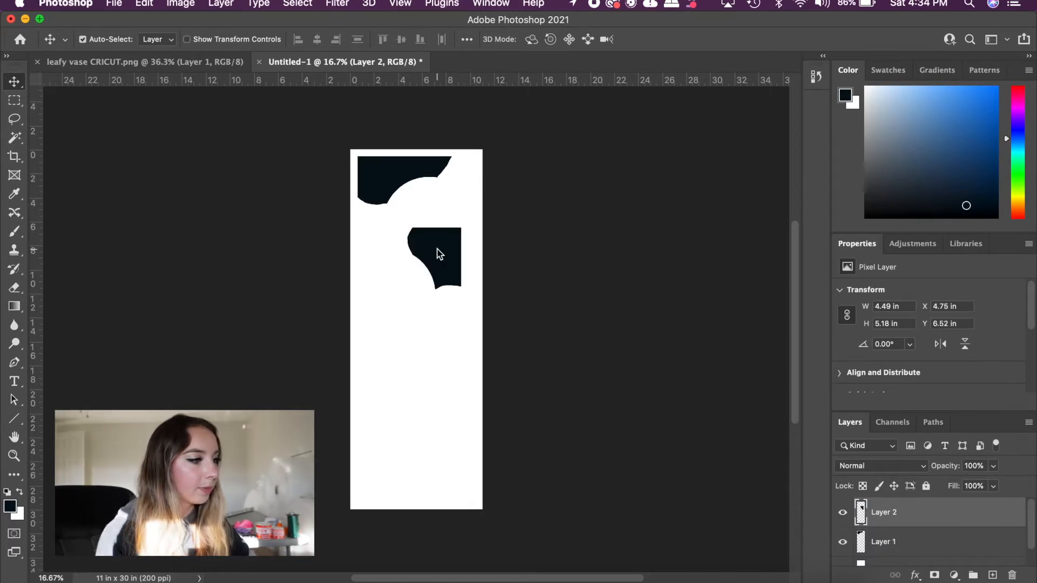
Step: Select the upper-left background piece of the leafy vase artwork with the Magic Wand
click(15, 137)
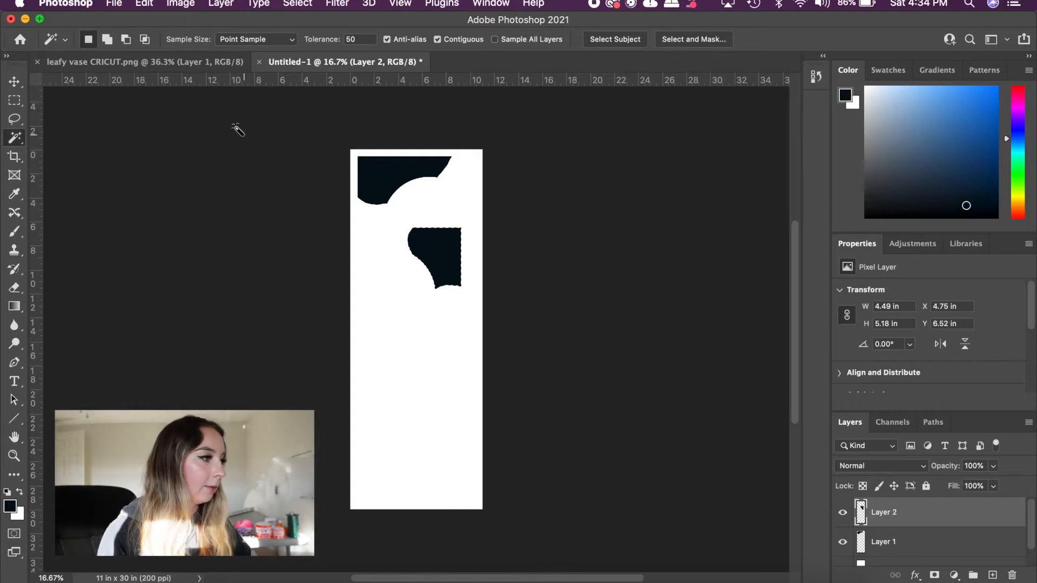
click(200, 63)
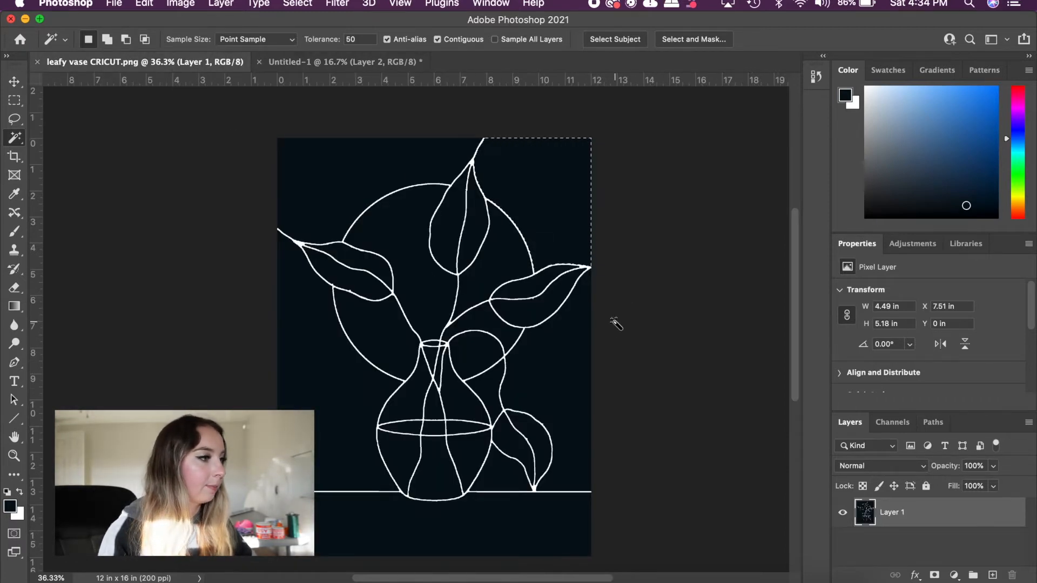
click(357, 64)
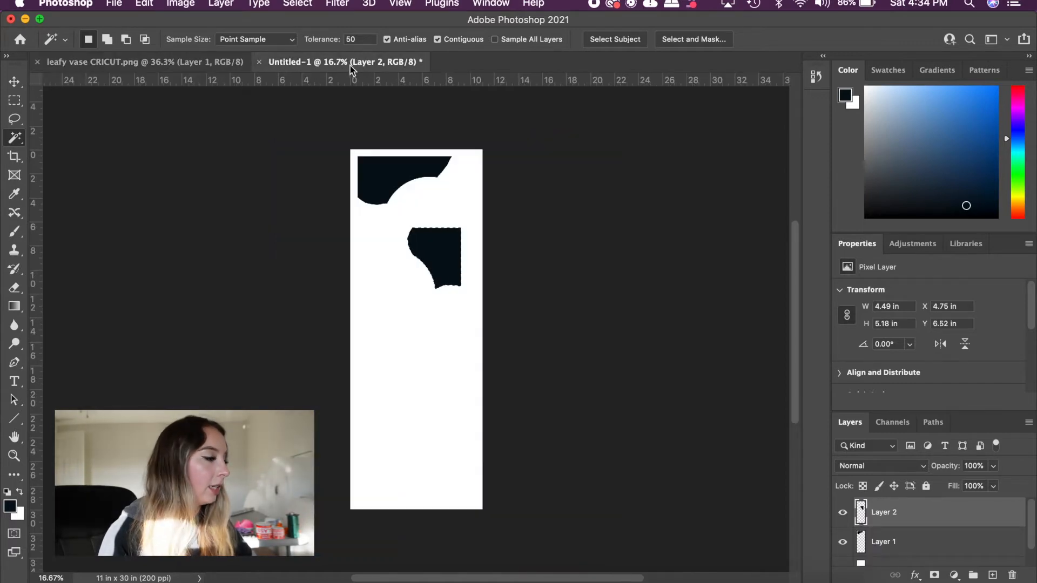
click(167, 63)
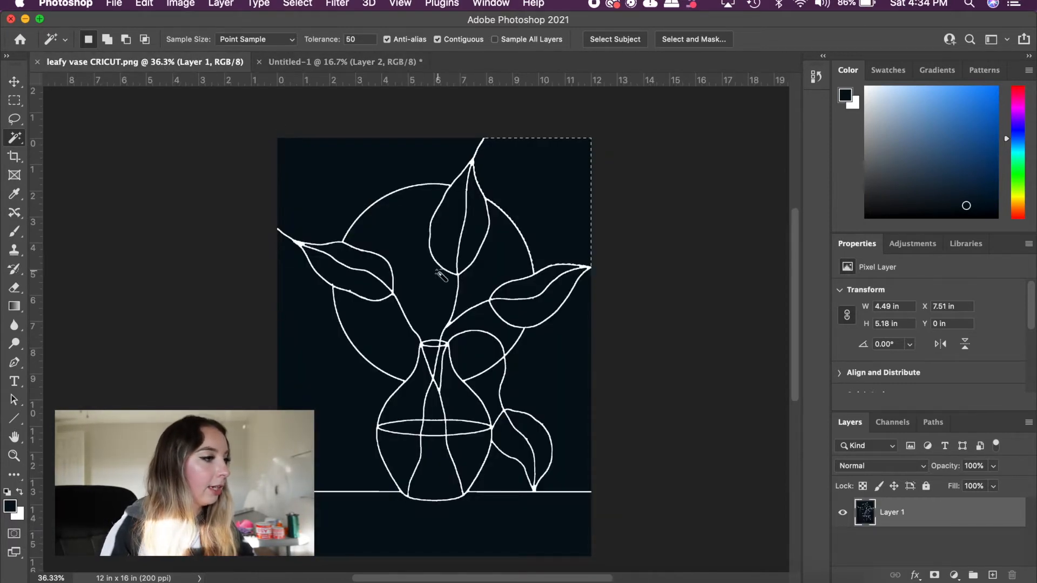
right_click(335, 181)
key(Escape)
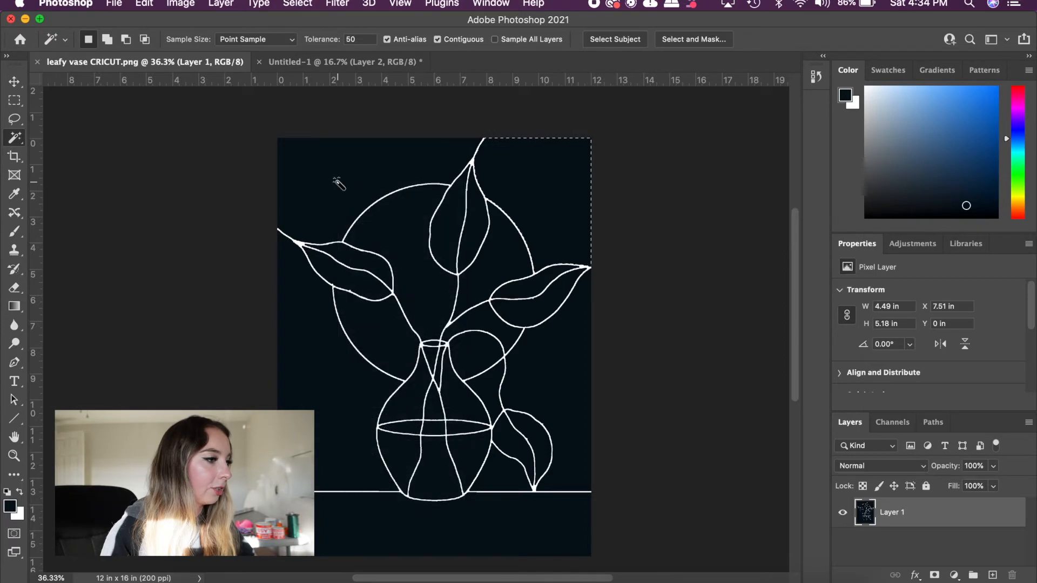
click(336, 181)
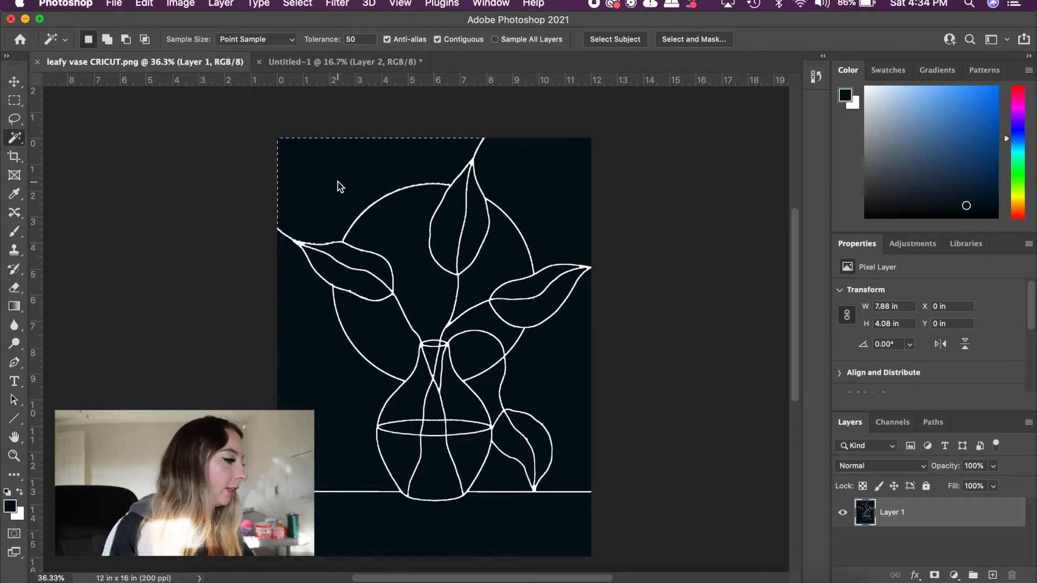
Step: Choose a dark red as the background color and fill the artwork's upper-left and upper-right background pieces with it
click(22, 491)
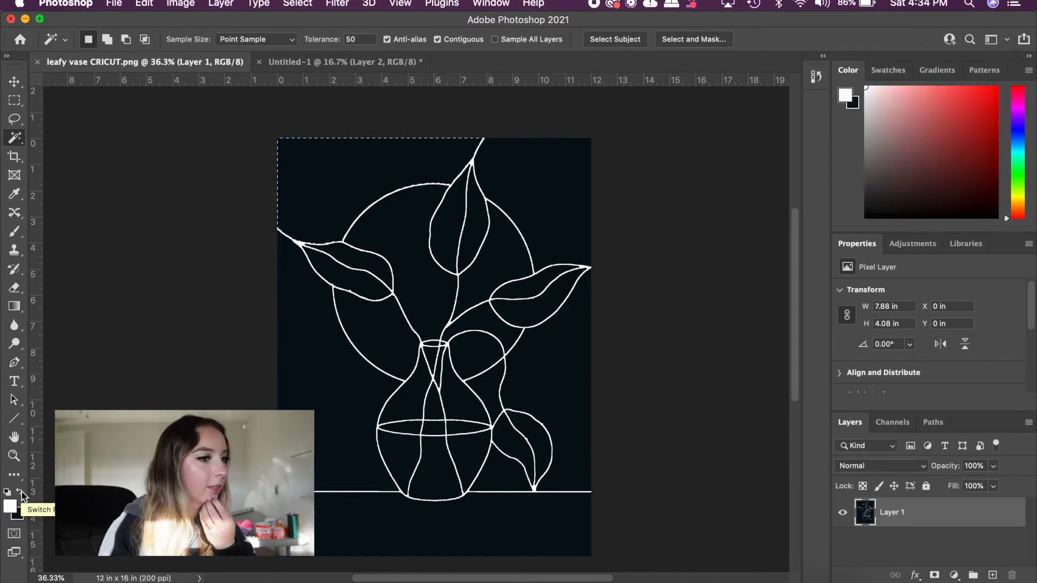
click(962, 128)
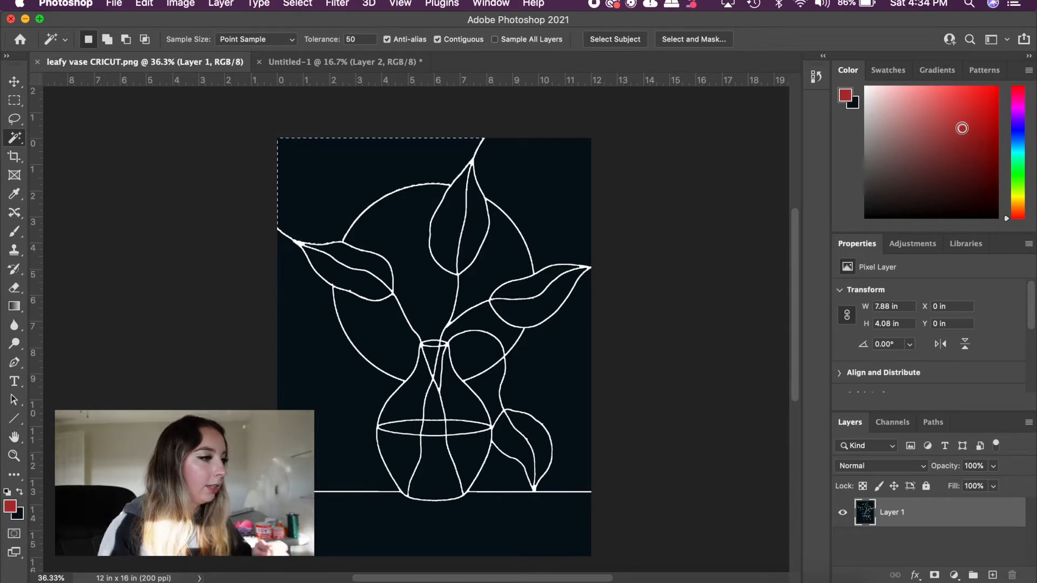
click(346, 188)
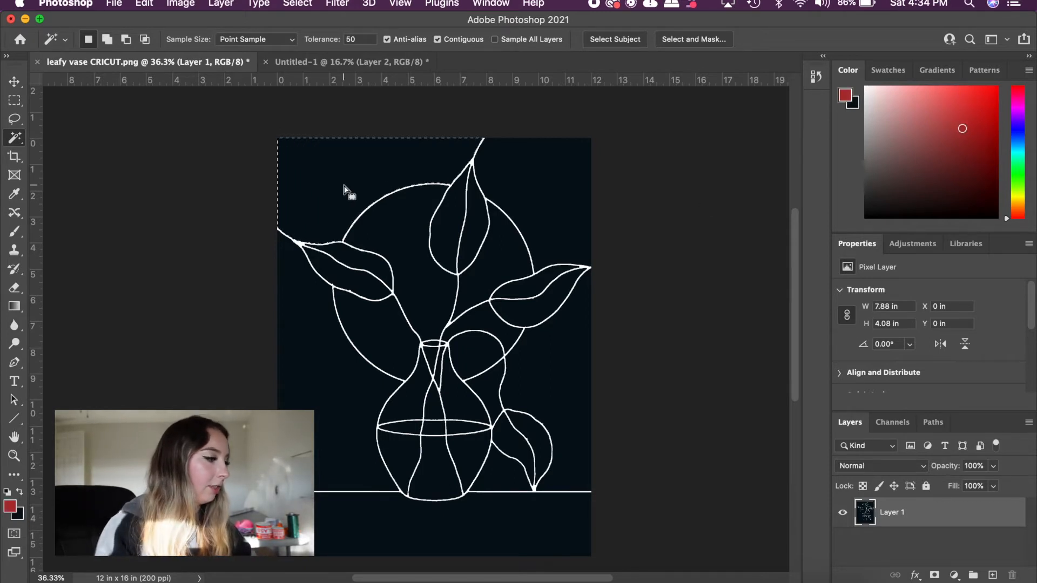
click(20, 492)
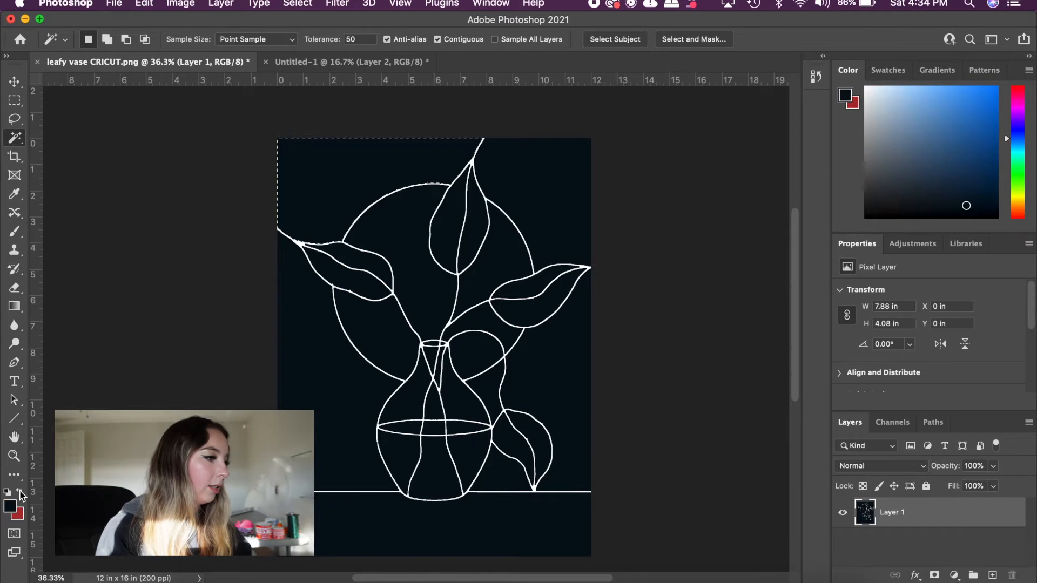
key(super+BackSpace)
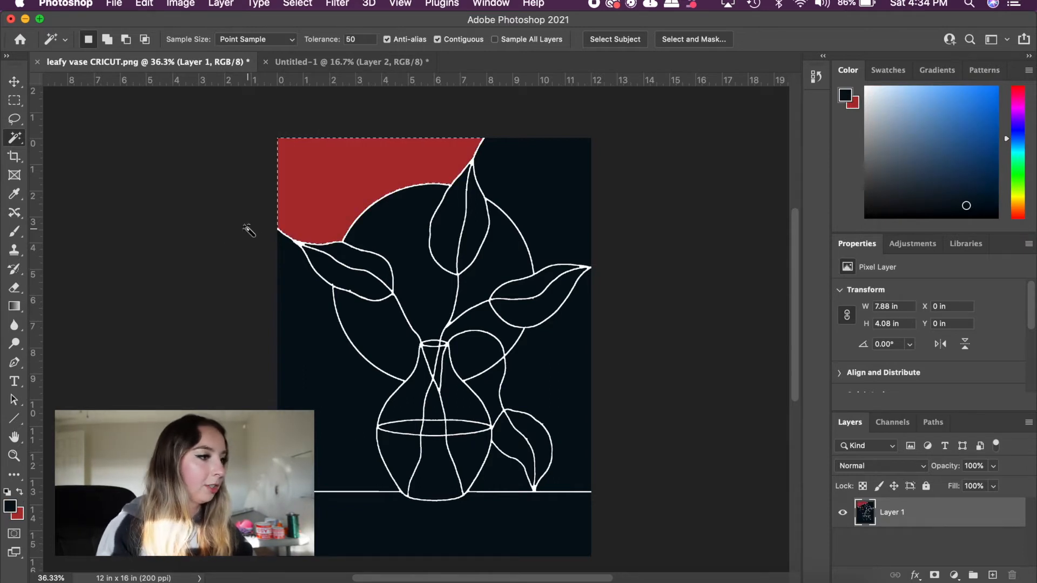
click(533, 200)
key(super+BackSpace)
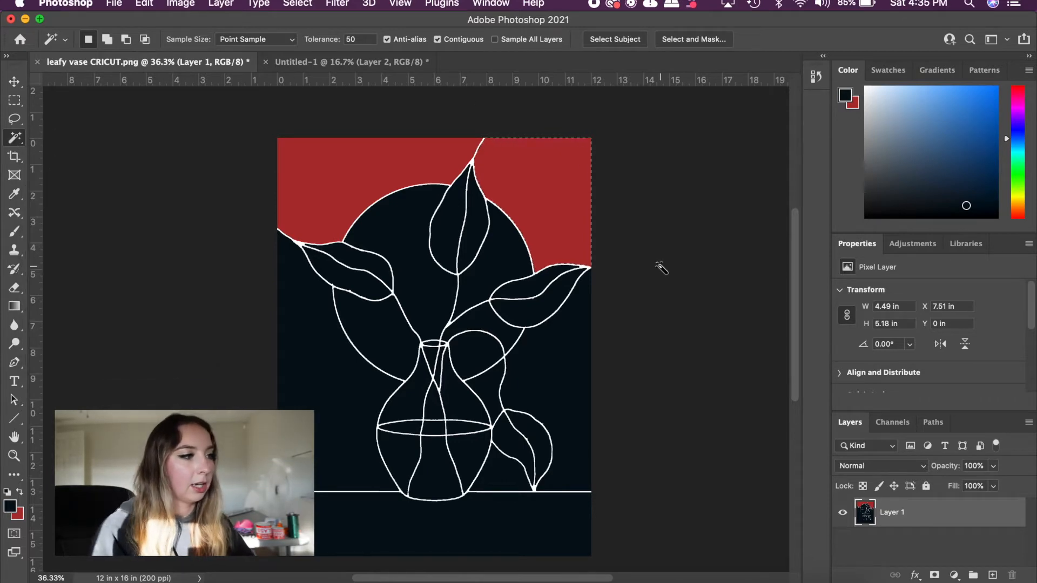
Step: Copy the circle's upper-left piece into Untitled-1, then pack it and the upper-right background piece closely beneath the first piece
click(336, 63)
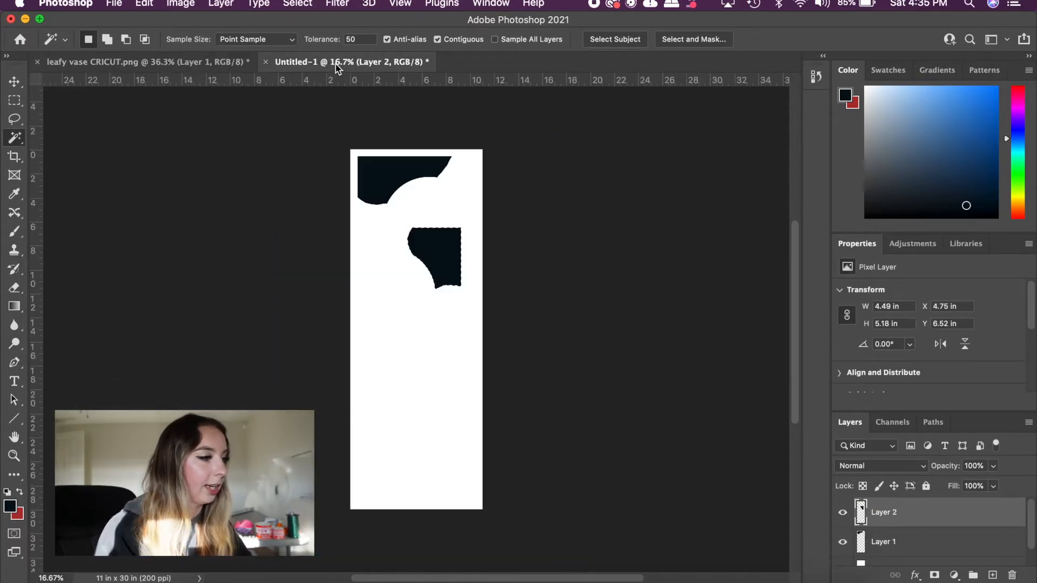
click(149, 62)
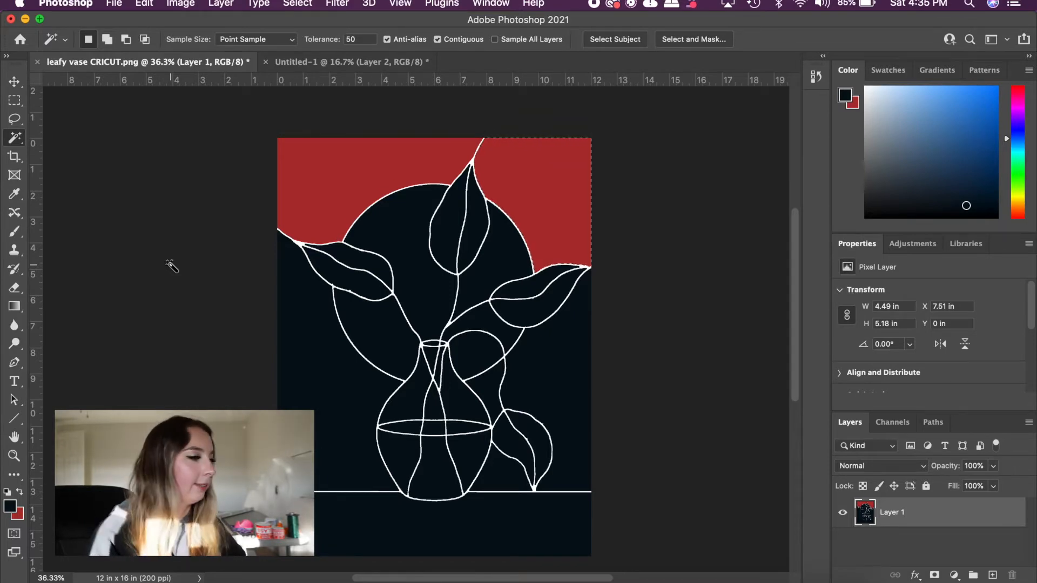
click(405, 225)
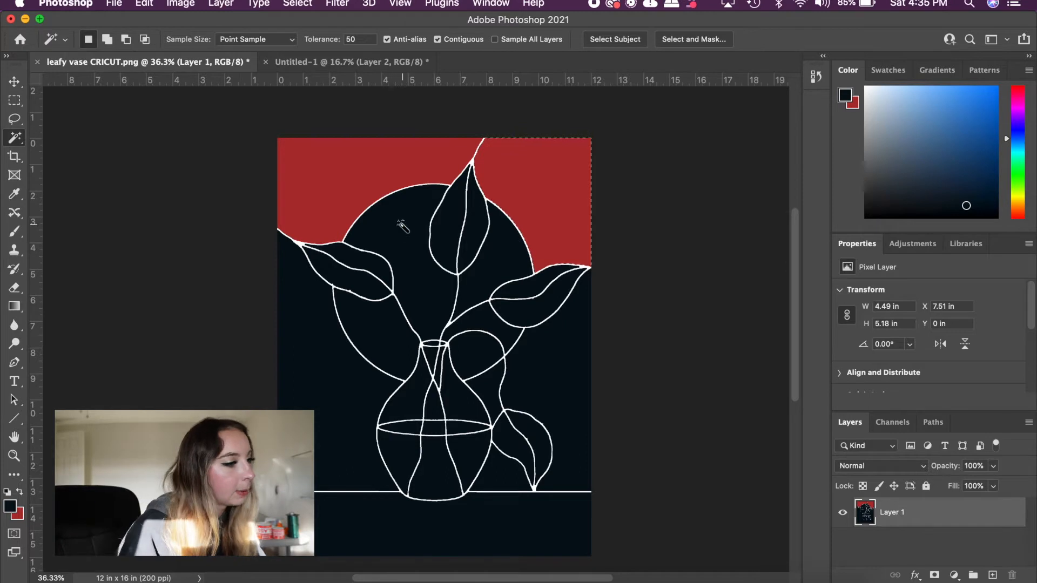
key(v)
drag(406, 230, 413, 335)
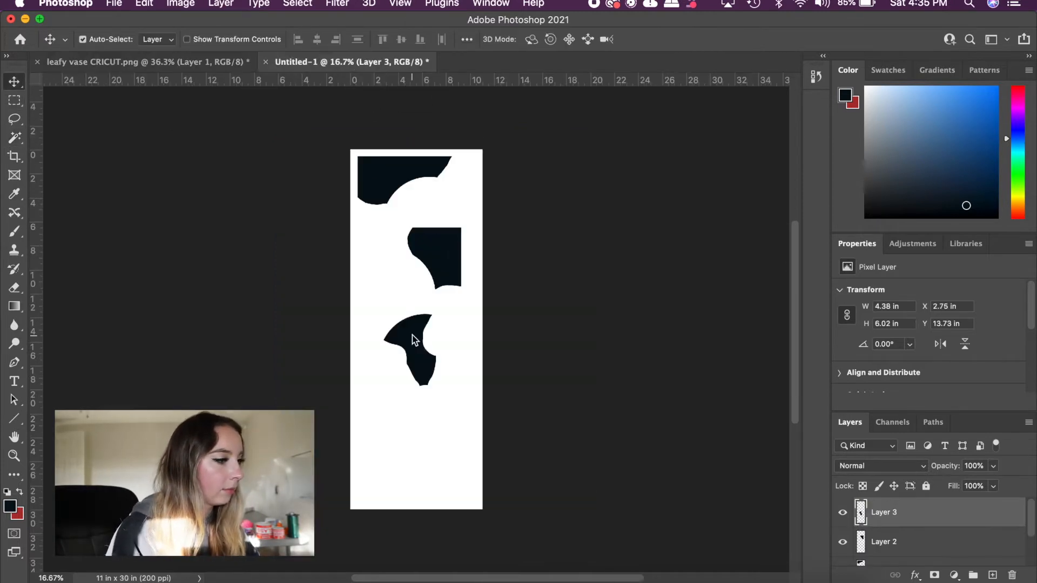
drag(444, 258, 454, 213)
drag(421, 348, 370, 193)
Step: Copy only the left half of the artwork's top leaf into Untitled-1 at about X 4.74 in, Y 7.84 in
click(169, 63)
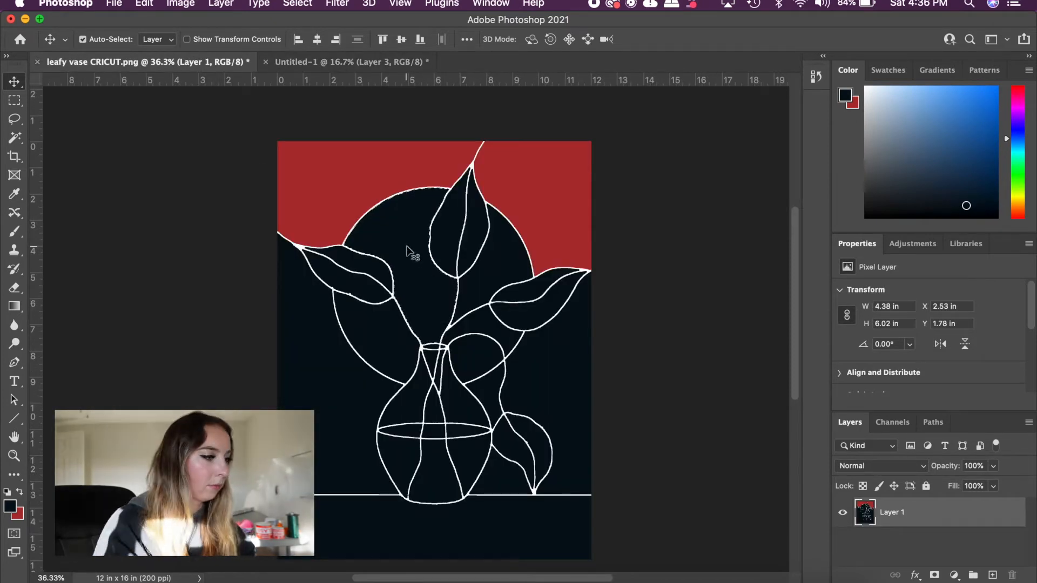
click(15, 137)
click(14, 82)
drag(448, 253, 416, 274)
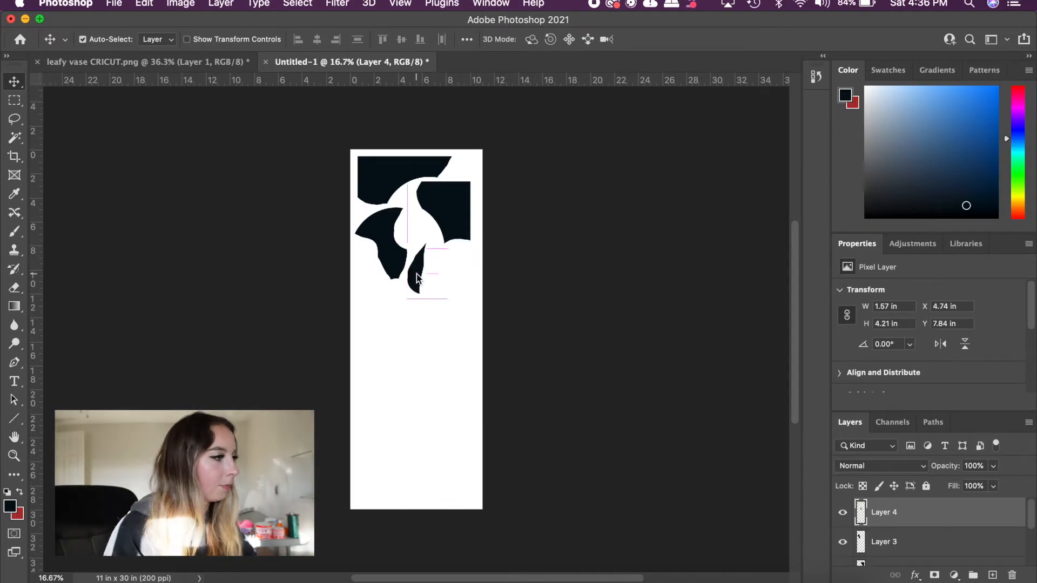
click(227, 62)
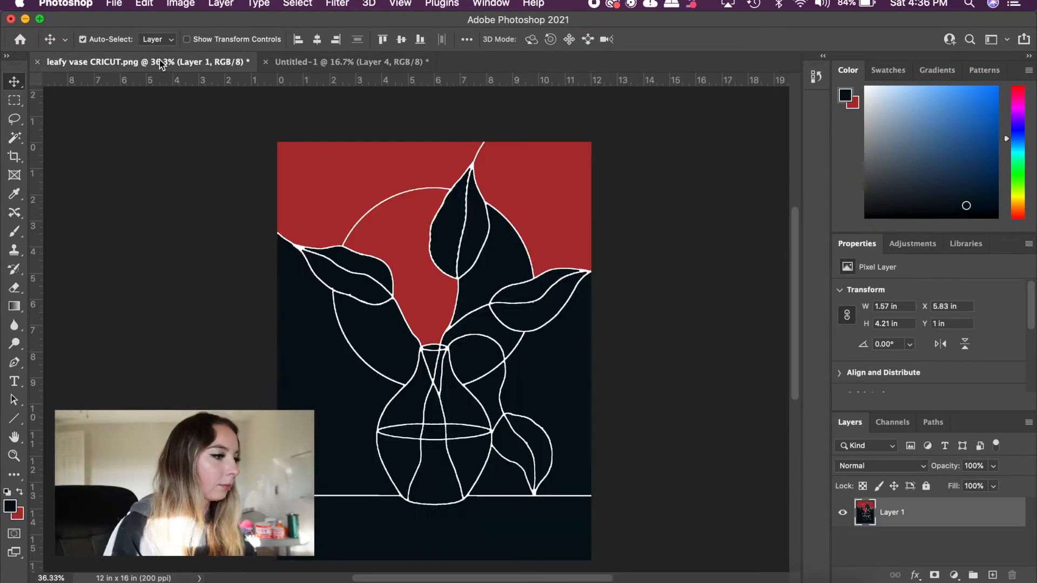
Step: Select the copied leaf half in Untitled-1 and delete it
click(303, 62)
key(w)
click(415, 275)
key(Delete)
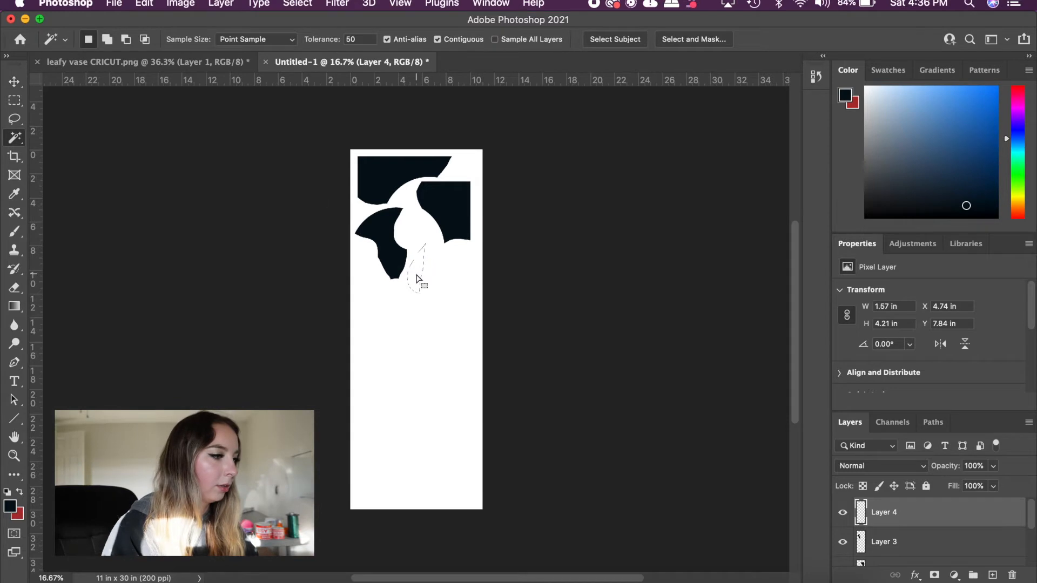
key(super+shift+i)
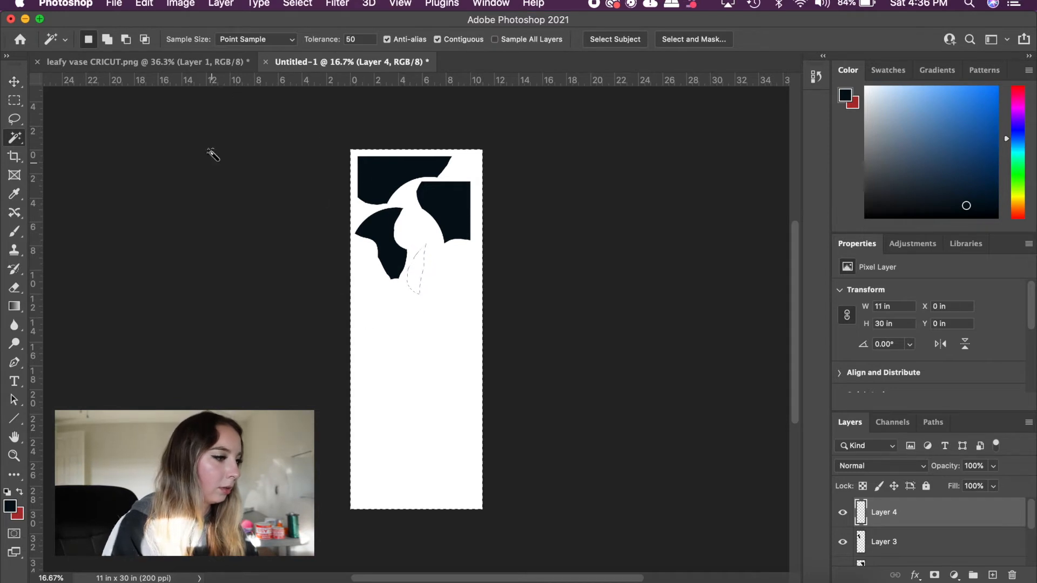
Step: Select both halves of the artwork's top leaf with the Magic Wand and copy them together into Untitled-1 beside the circle piece
click(188, 63)
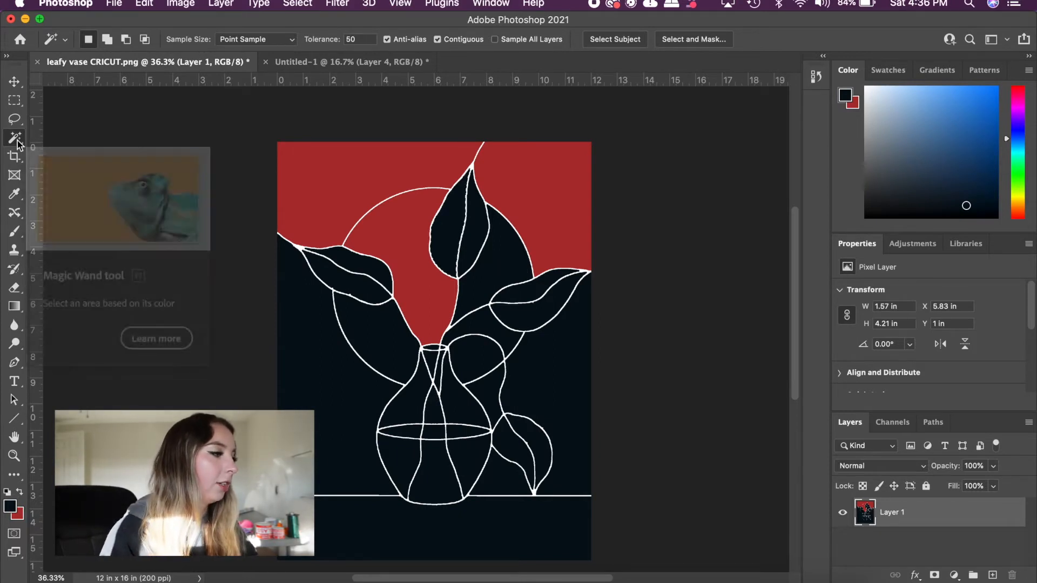
key(super+d)
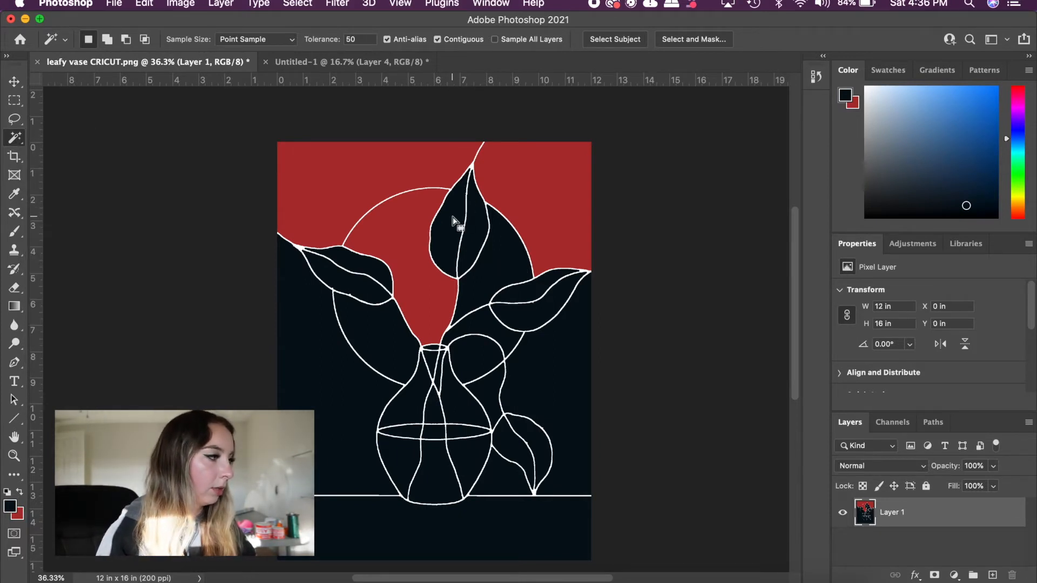
click(453, 216)
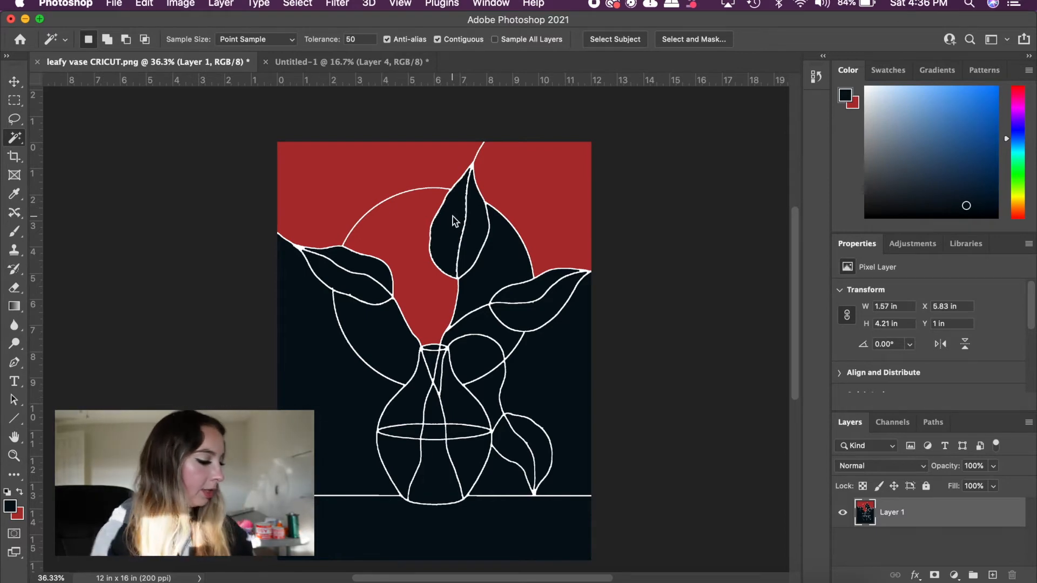
shift+click(484, 229)
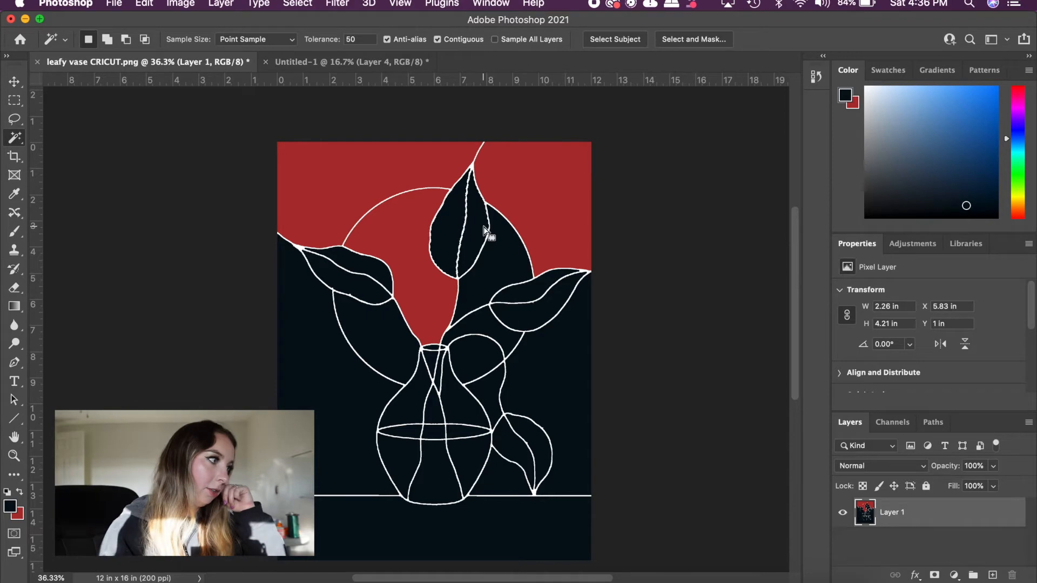
click(14, 81)
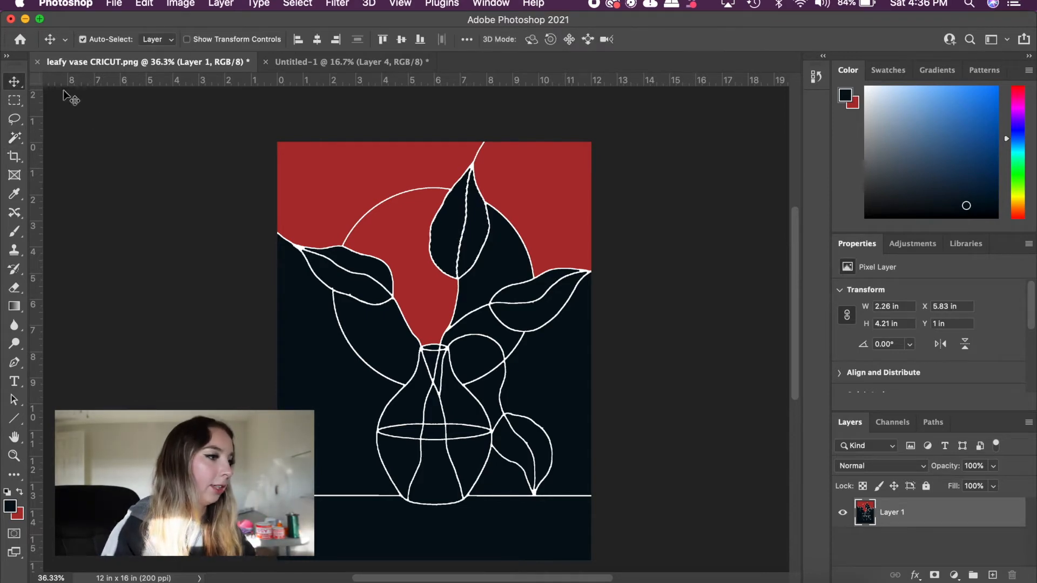
drag(444, 210, 348, 66)
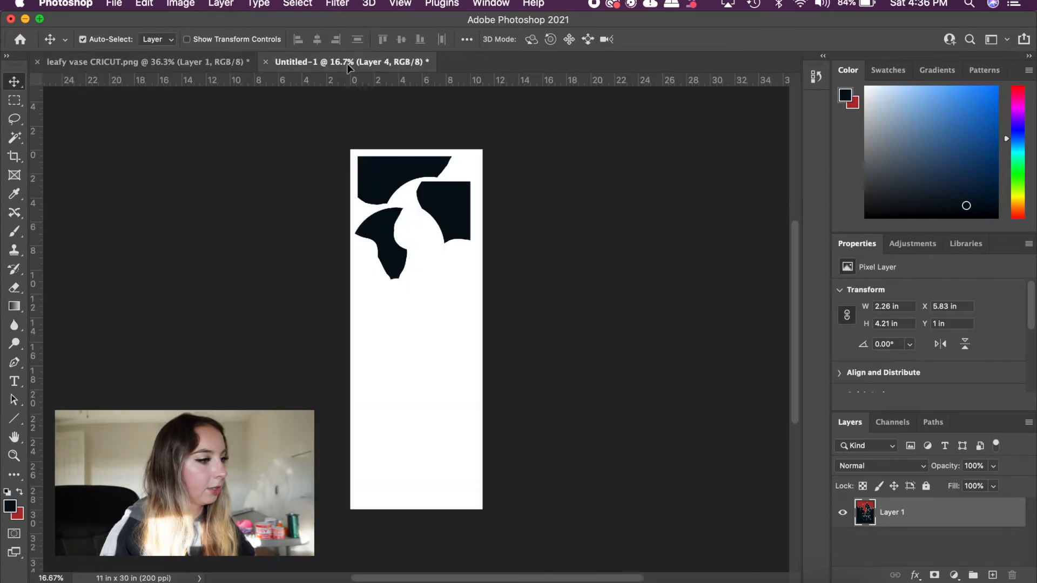
drag(438, 282, 417, 267)
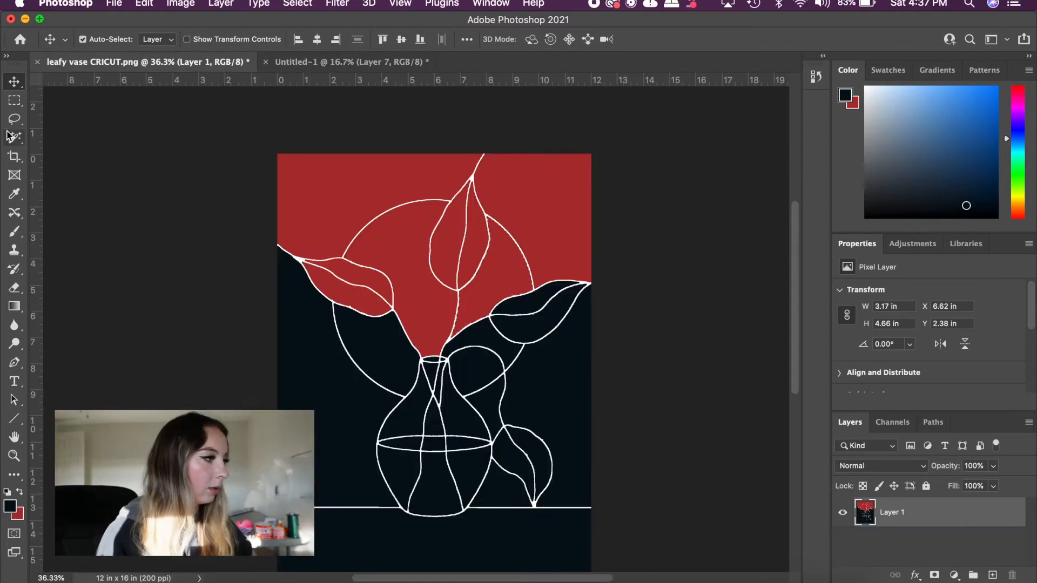
Step: Select both halves of the artwork's right leaf with the Magic Wand and copy them into Untitled-1 near the canvas's right edge
click(11, 136)
click(529, 306)
shift+click(530, 326)
click(13, 86)
drag(531, 324, 428, 297)
drag(432, 317, 470, 331)
Step: Select the artwork's large left background piece above the table line and copy it into the lower-left area of Untitled-1
click(190, 62)
click(14, 138)
click(308, 339)
click(14, 82)
drag(329, 397, 393, 426)
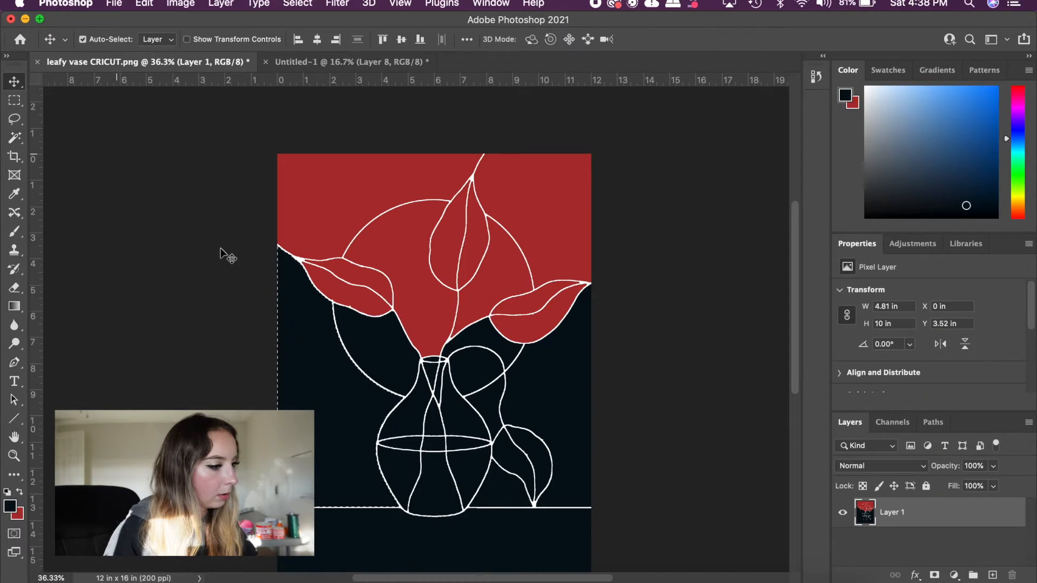
Step: Select the circle's lower-left piece in the artwork and copy it into the middle of Untitled-1
click(149, 61)
click(14, 138)
click(387, 352)
click(14, 82)
drag(387, 352, 421, 349)
Step: Select the circle's lower-right piece around the drooping stem and copy it into Untitled-1 below the right leaf
click(148, 61)
key(w)
click(488, 339)
key(v)
drag(488, 339, 453, 406)
Step: Select the artwork's large right background piece and copy it into Untitled-1's lower-right corner at about X 7.02 in, Y 21.05 in
key(ctrl+Tab)
click(14, 138)
click(569, 351)
key(v)
drag(569, 351, 384, 471)
Step: Nest the circle's lower-right piece, its lower-left piece and the right leaf into the gaps between the two bottom background pieces
drag(456, 402, 432, 486)
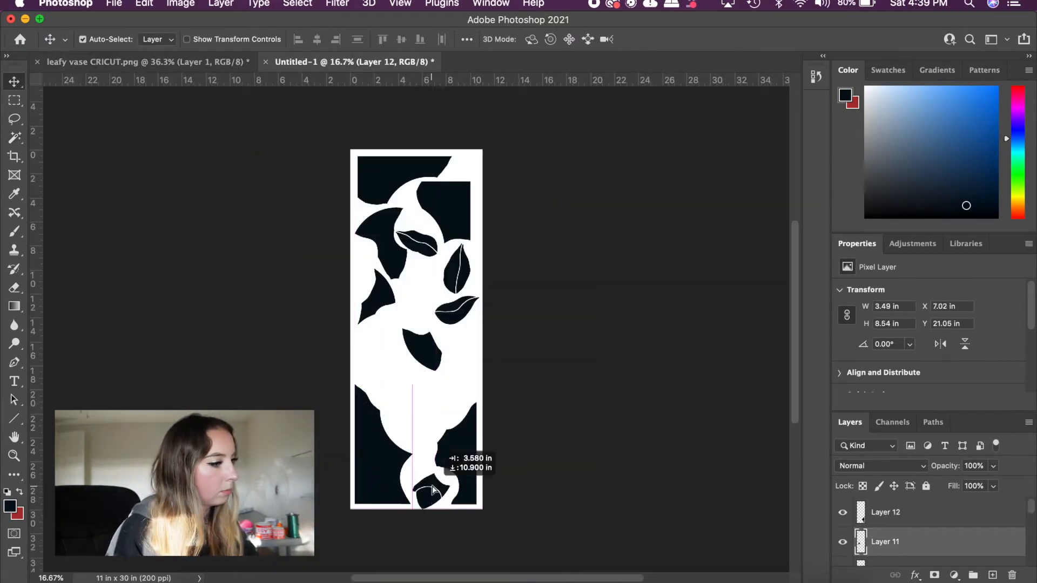
drag(421, 412, 432, 426)
drag(457, 310, 449, 410)
Step: Copy the artwork's drooping lower-right leaf into Untitled-1 and place it at the left edge above the bottom-left background piece
key(ctrl+Tab)
key(w)
click(516, 463)
key(v)
drag(516, 463, 388, 338)
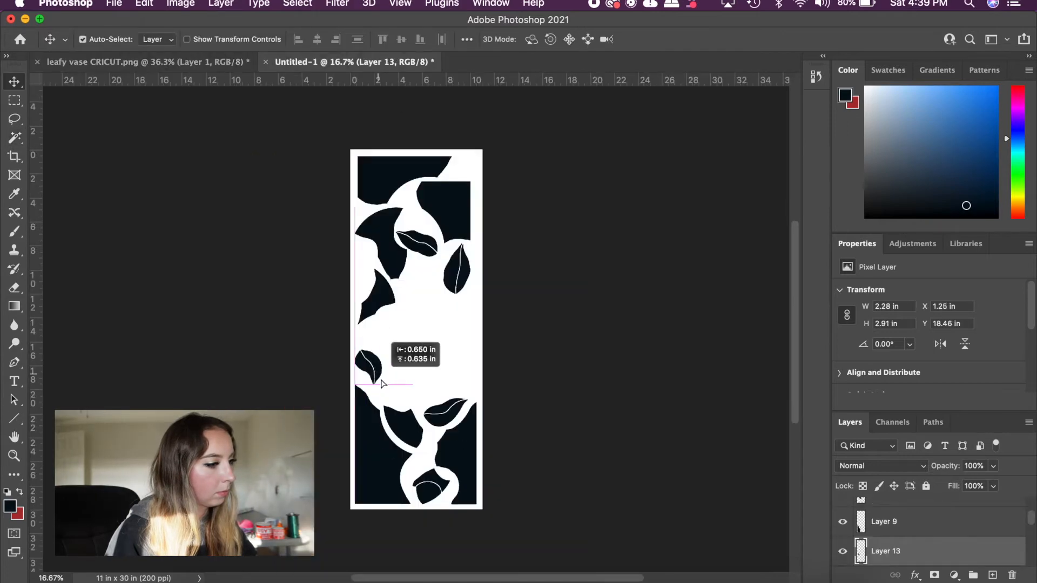
Step: Select the background piece between the vase and the drooping stem and copy it into the left part of Untitled-1
key(ctrl+Tab)
key(w)
click(489, 403)
key(v)
drag(489, 403, 378, 216)
Step: Select the small triangular piece between the vase, drooping leaf and table line and copy it into the left part of Untitled-1
key(ctrl+Tab)
key(w)
click(497, 502)
key(v)
drag(497, 503, 92, 165)
Step: Select the vase pieces above the waterline with the Magic Wand and copy them into Untitled-1 at about X 6.28 in, Y 17.42 in
key(ctrl+Tab)
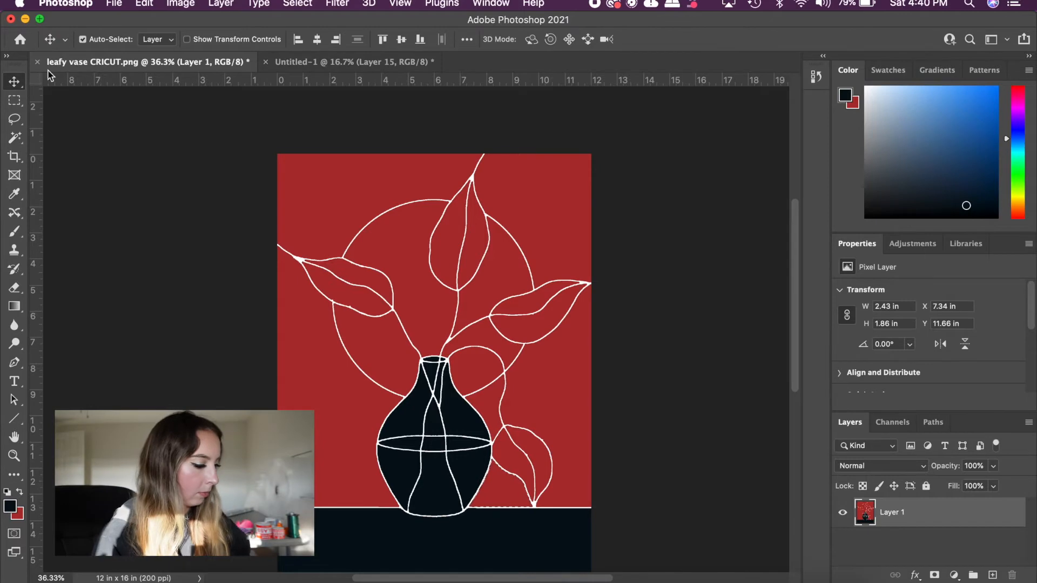
key(w)
scroll(397, 351, up, 5)
scroll(396, 350, down, 3)
click(411, 273)
key(v)
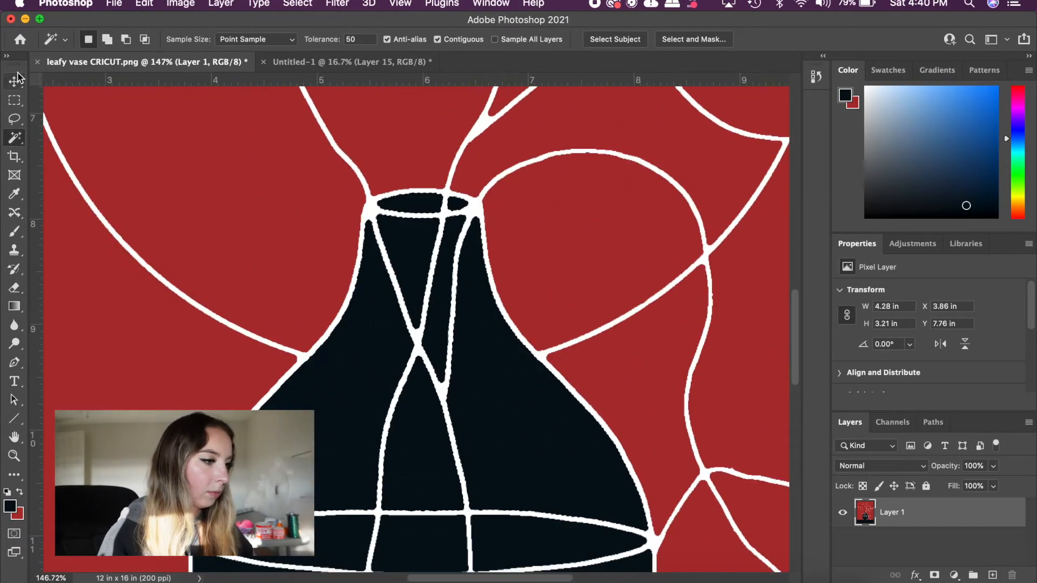
key(ctrl+Tab)
drag(432, 314, 467, 345)
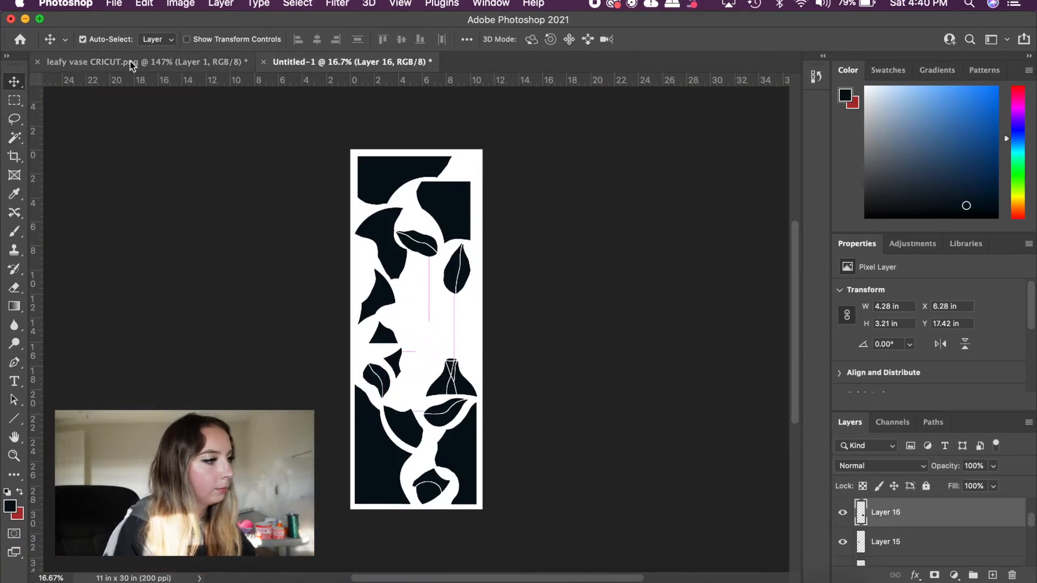
Step: Return to the leafy vase artwork and mark the copied upper vase pieces by filling them with red
key(ctrl+Tab)
scroll(406, 254, down, 3)
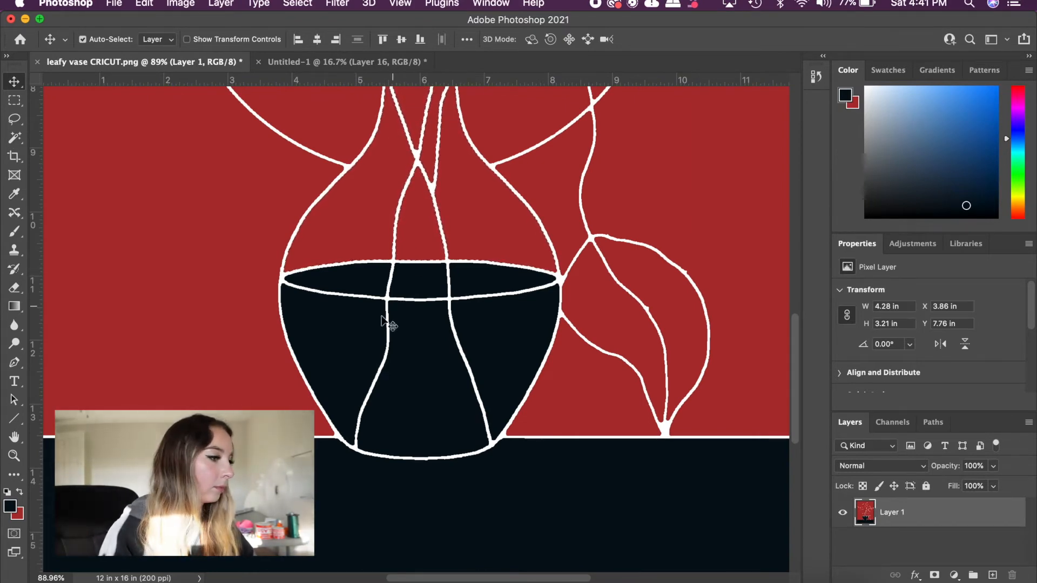
Step: Select the vase pieces from the waterline down with the Magic Wand and copy them into Untitled-1 at about X 6.39 in, Y 13.85 in
key(w)
click(377, 289)
shift+click(421, 382)
key(v)
drag(336, 356, 214, 108)
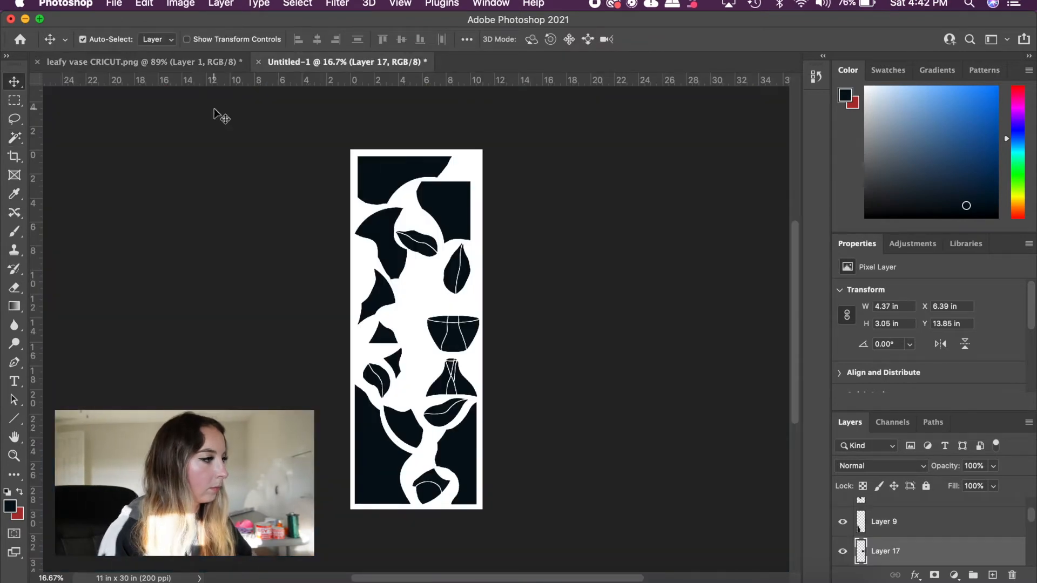
Step: Select the table strip below the vase in the leafy vase artwork with the Magic Wand and copy it into Untitled-1
scroll(389, 264, down, 5)
key(w)
click(316, 448)
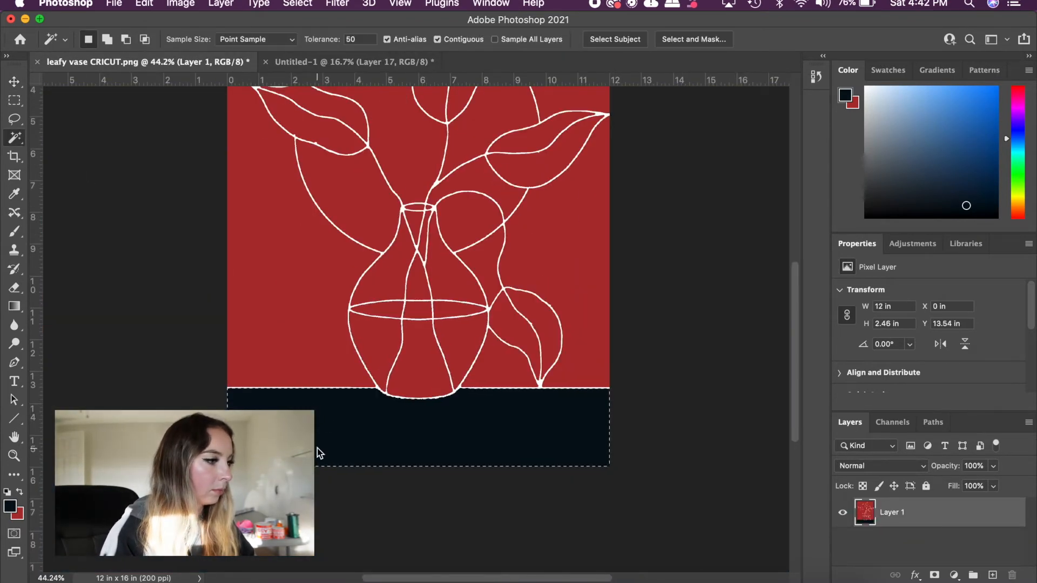
click(14, 82)
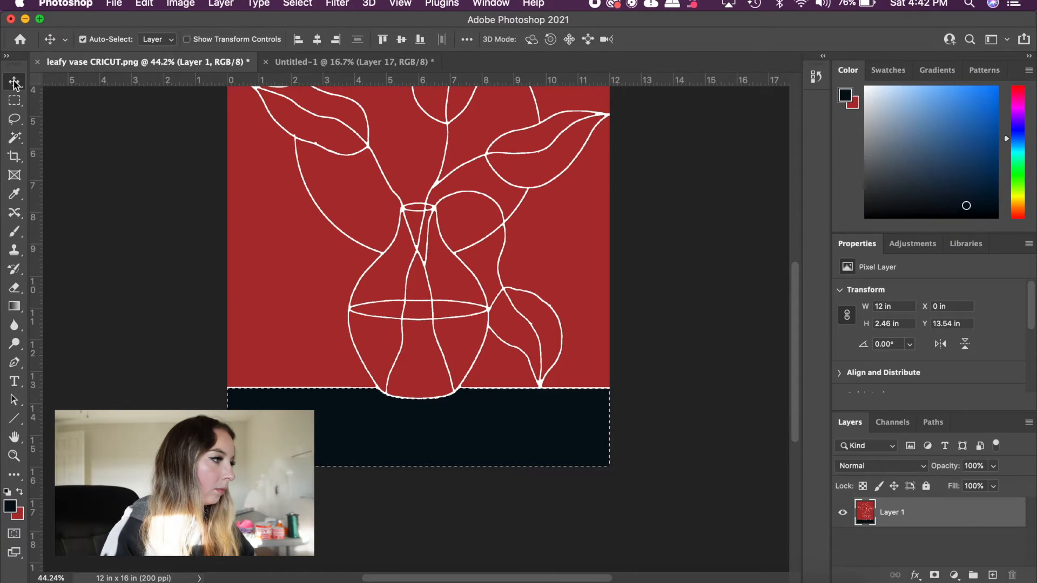
drag(342, 413, 343, 69)
click(342, 65)
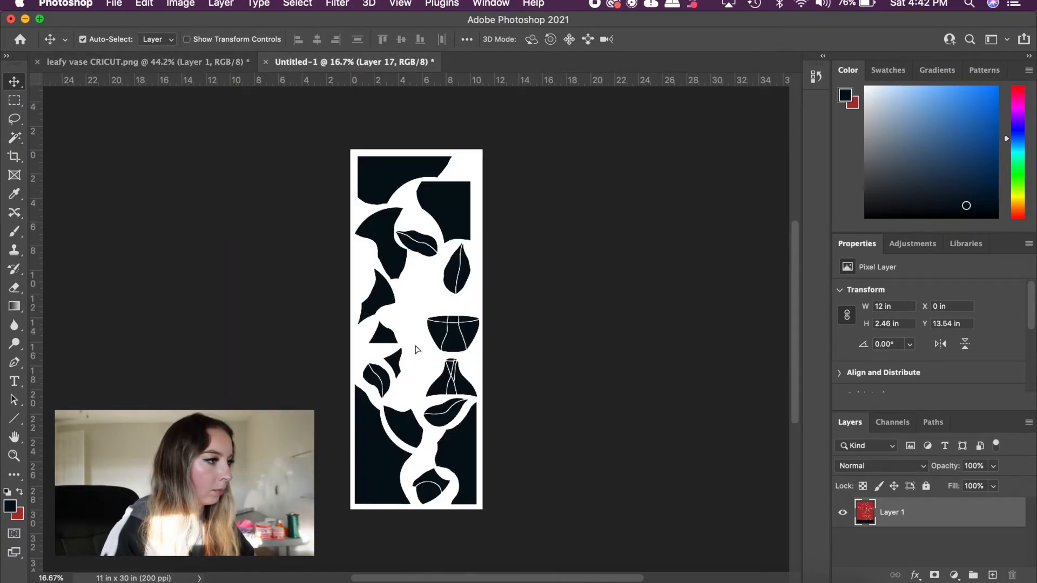
drag(402, 317, 404, 318)
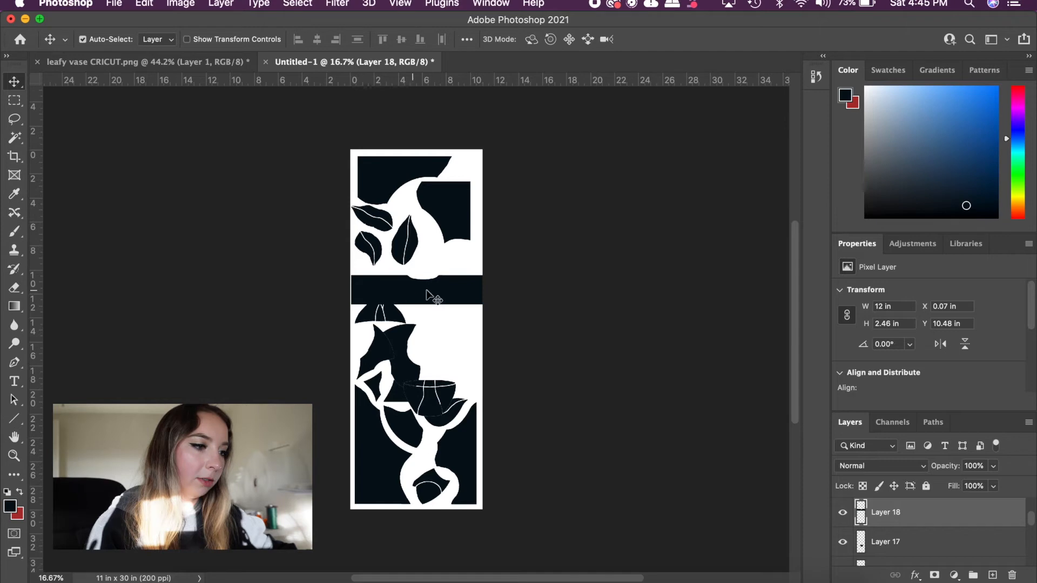
Step: Rotate the table strip -90° and place it upright along the right edge of the layout
click(911, 344)
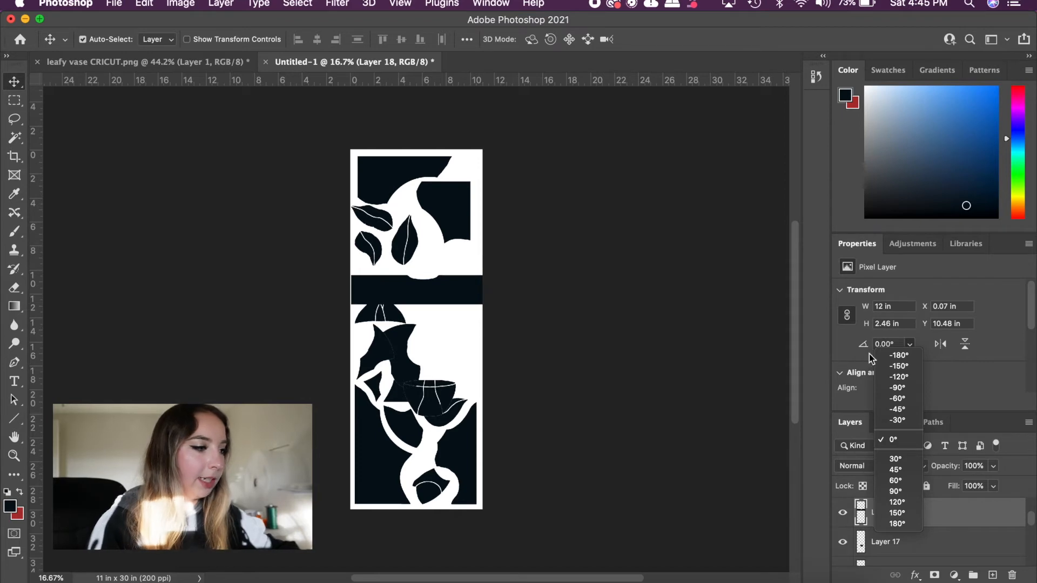
click(897, 388)
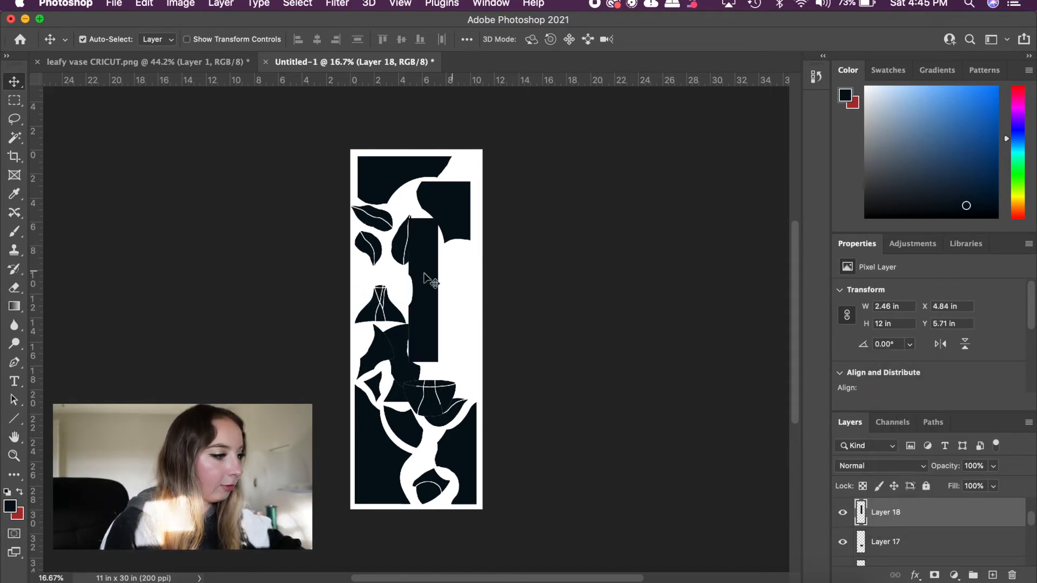
key(super)
drag(444, 281, 476, 302)
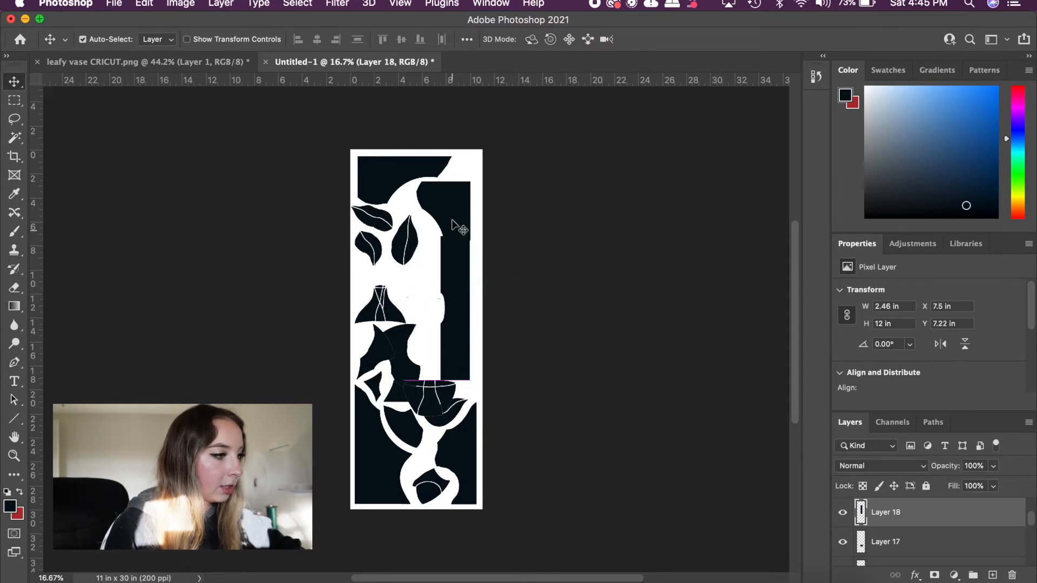
click(453, 216)
mouse_move(454, 216)
mouse_down()
mouse_move(422, 204)
mouse_move(463, 212)
mouse_up()
click(465, 270)
key(super)
Step: Rearrange the square background piece, upper leaves and upper vase piece to pack the area left of the vertical table strip
drag(418, 244, 427, 282)
drag(386, 221, 435, 205)
drag(376, 239, 376, 217)
drag(430, 278, 430, 262)
drag(398, 318, 399, 279)
Step: Pack the lower vase and remaining background pieces into the middle of the layout, placing the small triangle at about X 2.04 in, Y 18.63 in
drag(386, 351, 386, 316)
drag(441, 400, 432, 308)
drag(410, 369, 435, 309)
drag(374, 389, 375, 360)
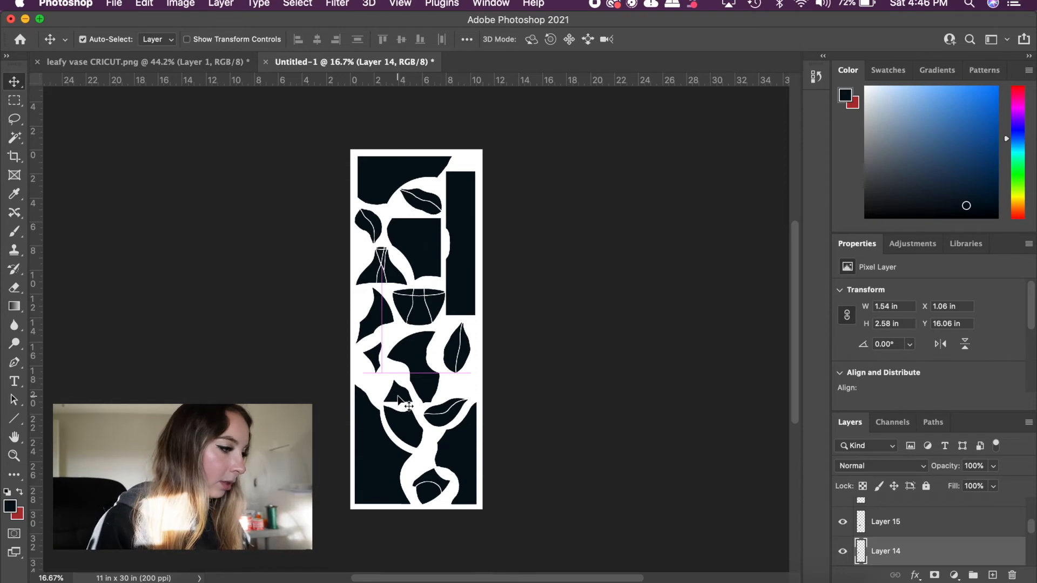
drag(397, 398, 393, 388)
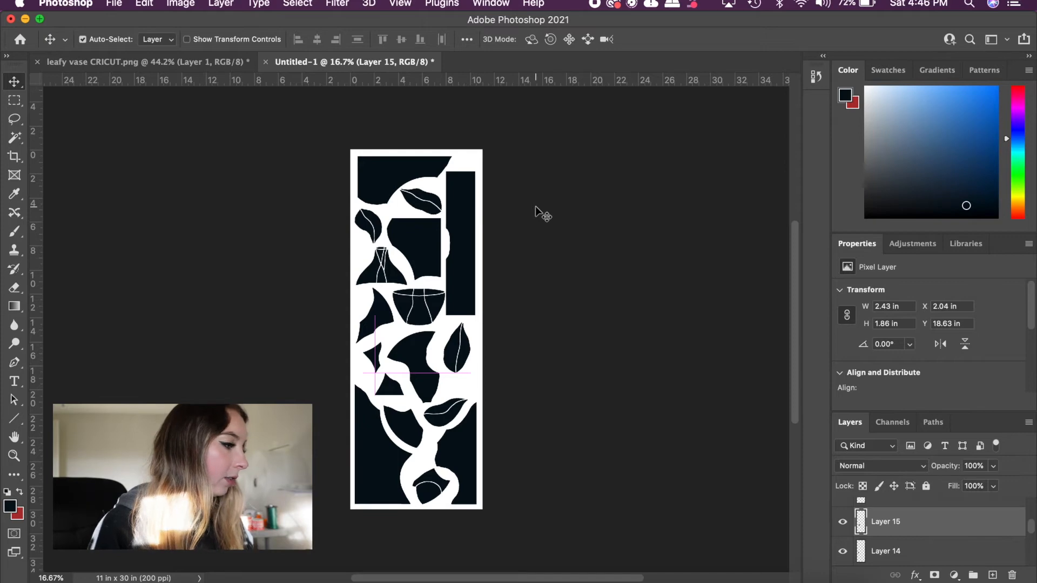
Step: Return to the leafy vase artwork and mark the copied table strip by filling it with red
click(146, 63)
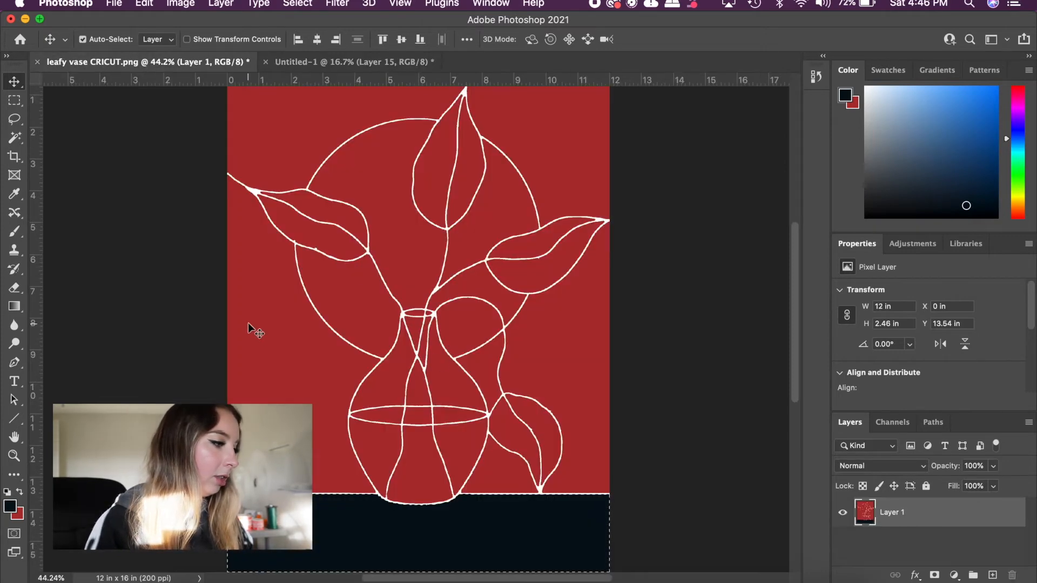
key(super+BackSpace)
scroll(532, 381, down, 5)
scroll(532, 381, left, 2)
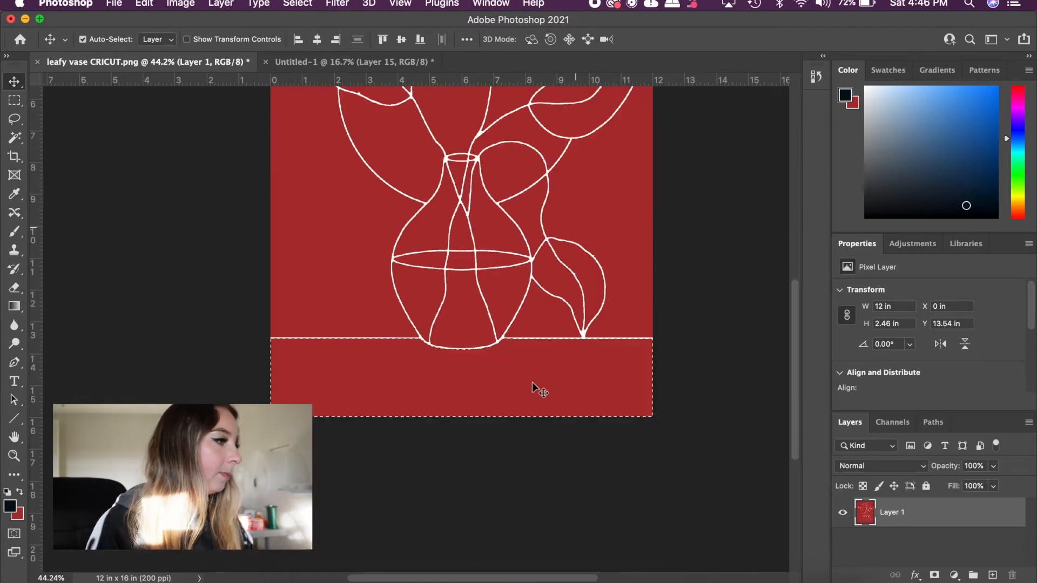
scroll(532, 381, up, 10)
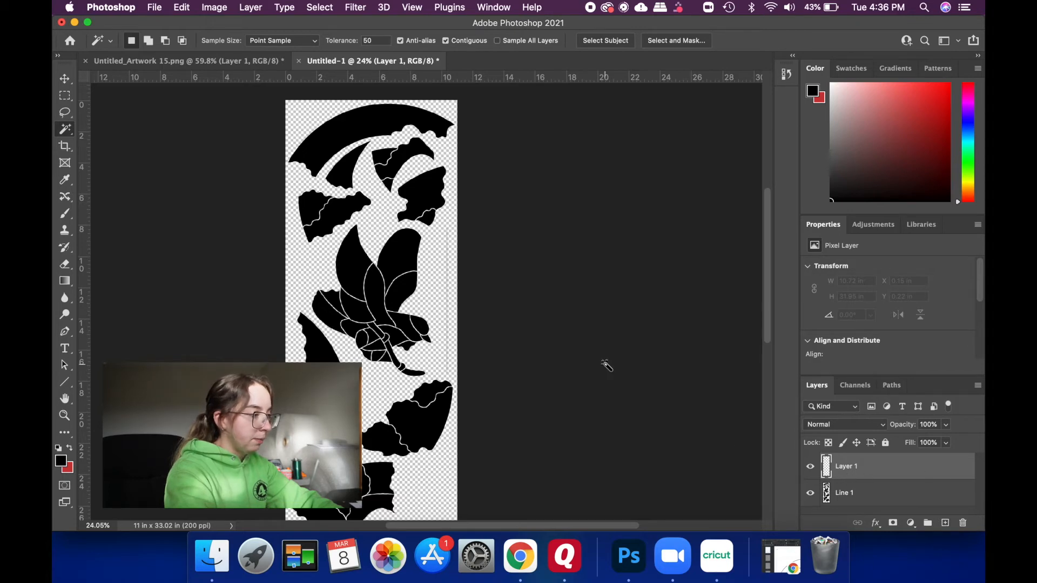
Step: Draw a vertical line about 4.62 in long with the Line tool in the empty gap to the right of the bird
click(64, 381)
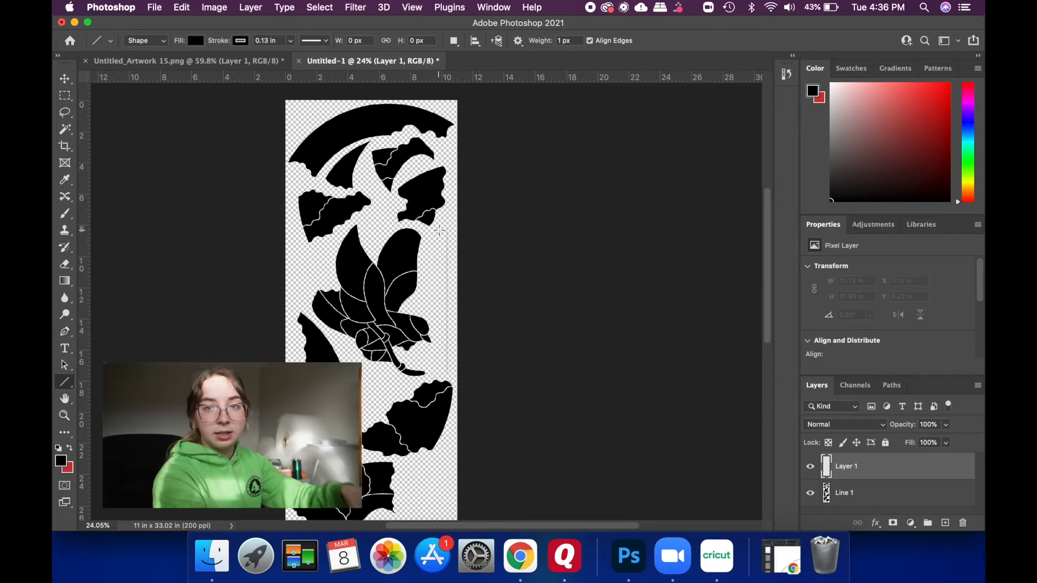
drag(439, 229, 439, 303)
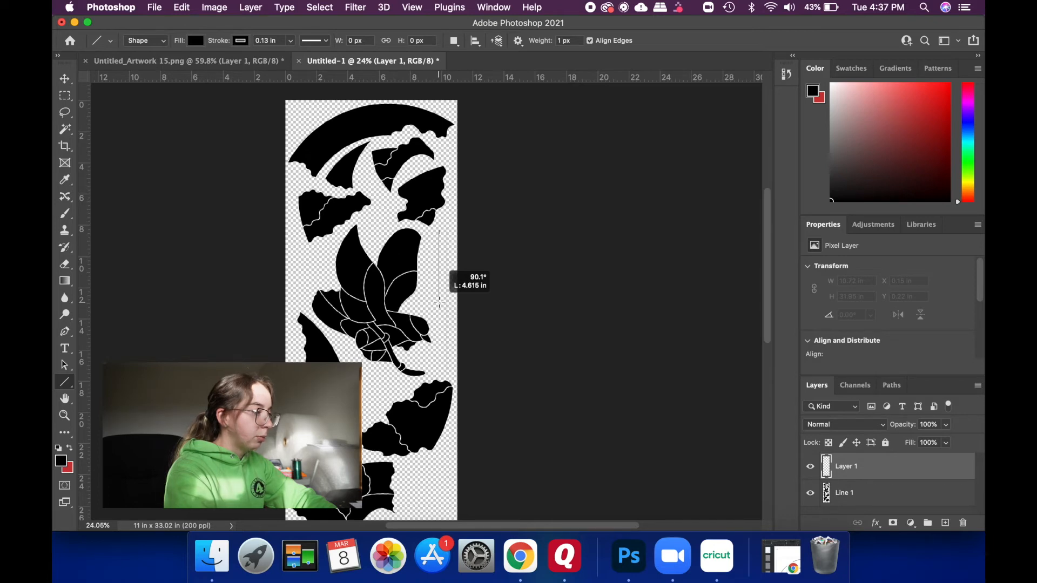
drag(439, 303, 439, 303)
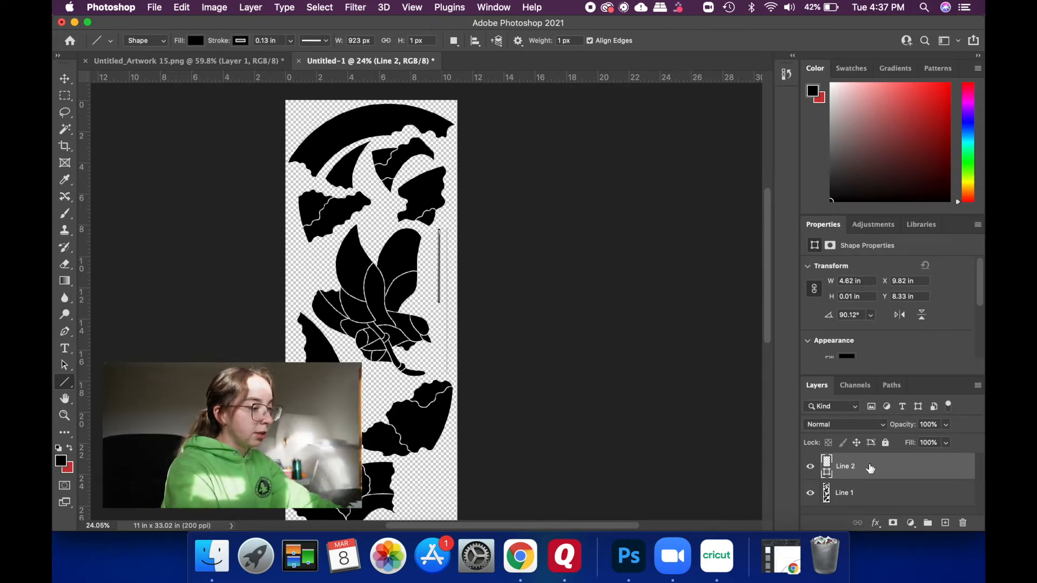
Step: Merge the new line's layer down into the layer holding the cut pieces
right_click(870, 468)
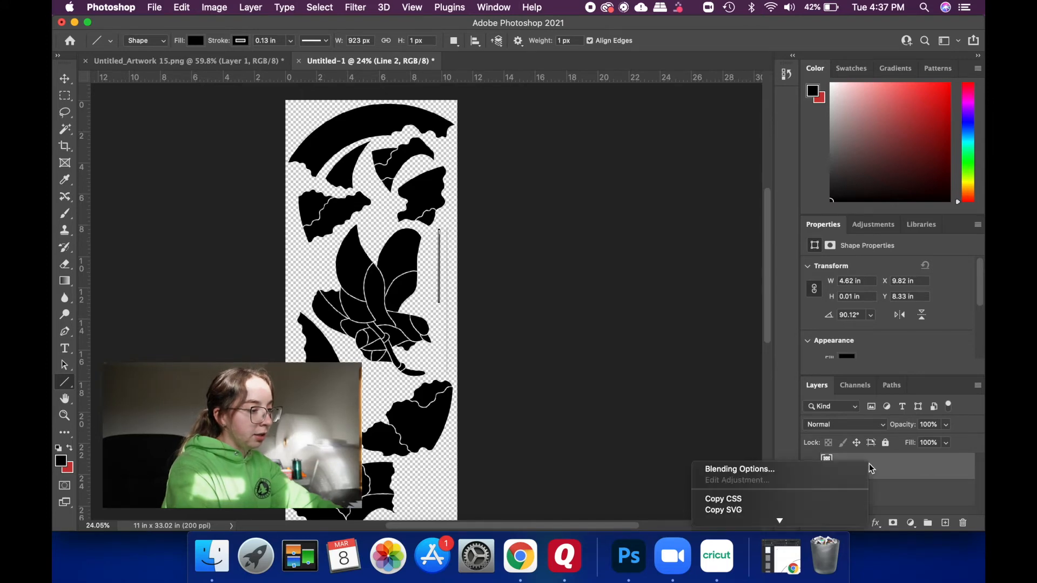
scroll(797, 479, down, 10)
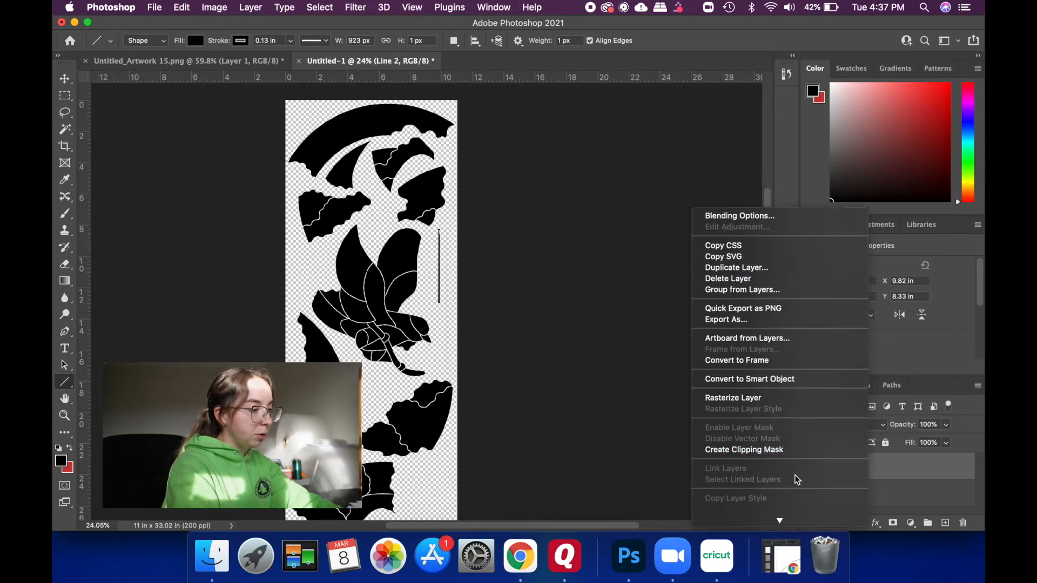
scroll(796, 480, down, 5)
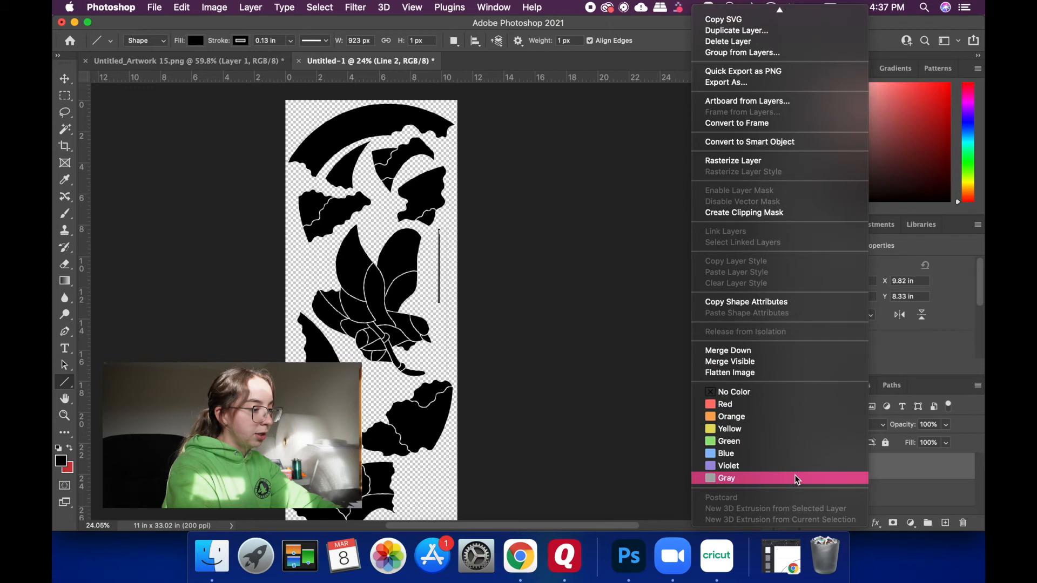
click(745, 350)
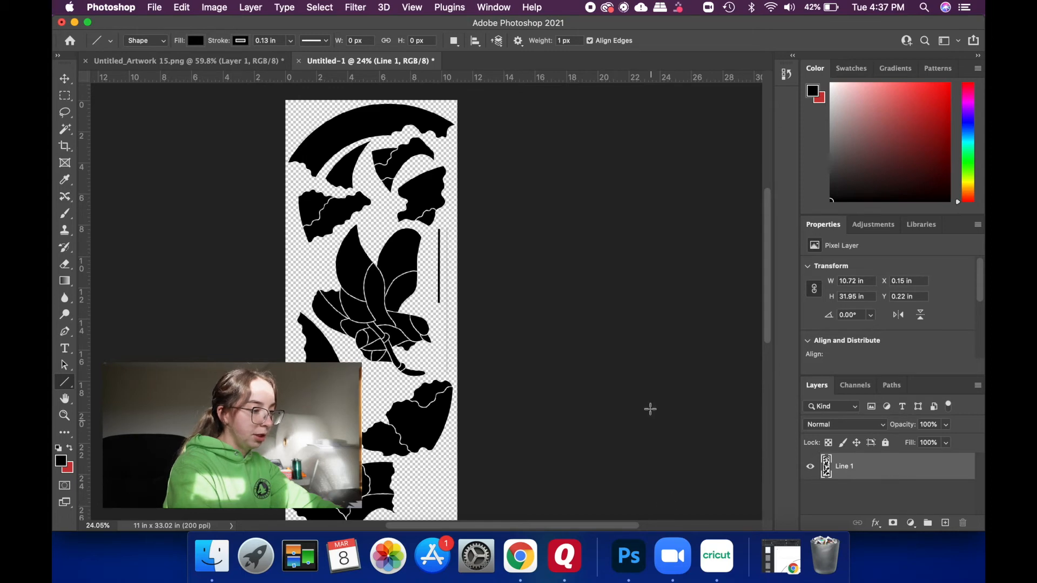
Step: Save the merged document to the Desktop as a PNG named "early bird Circut"
click(155, 7)
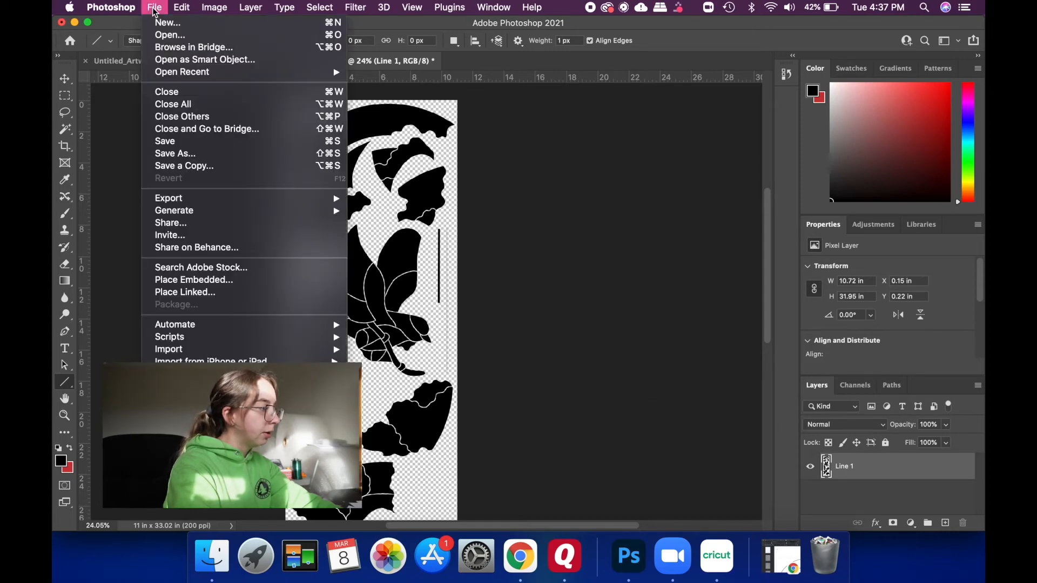
click(171, 145)
click(616, 396)
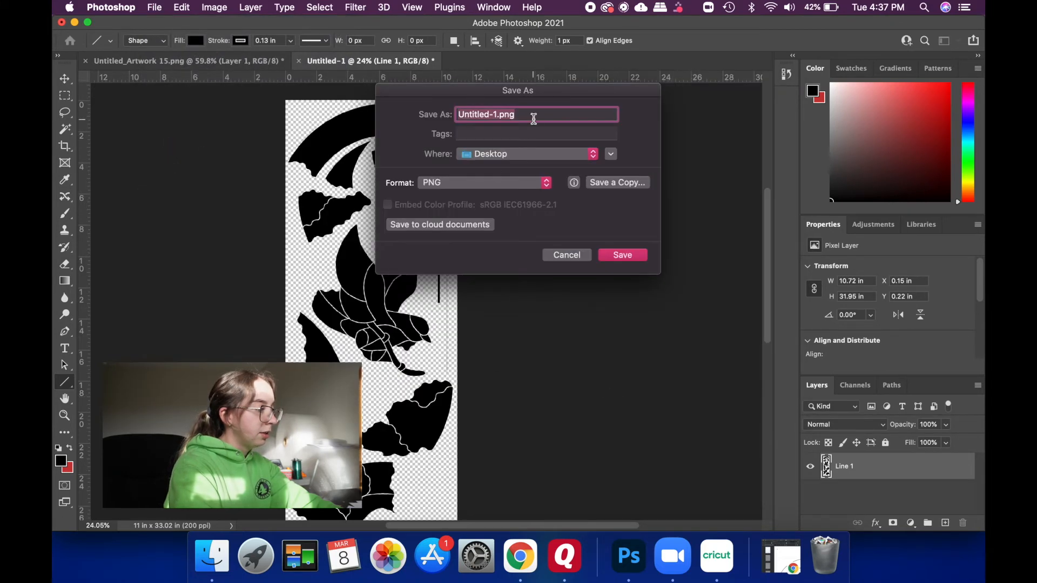
key(BackSpace)
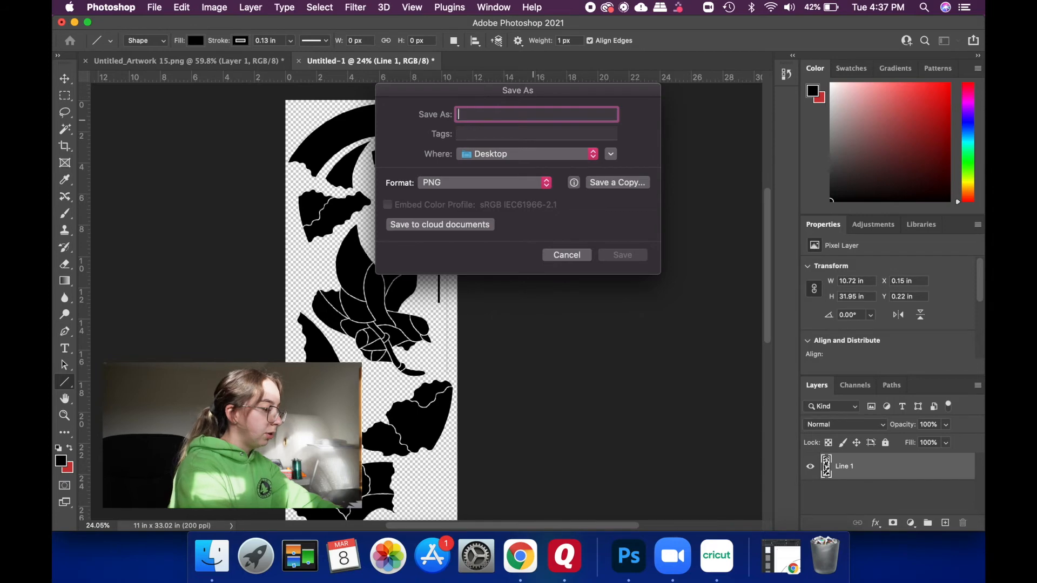
text(early )
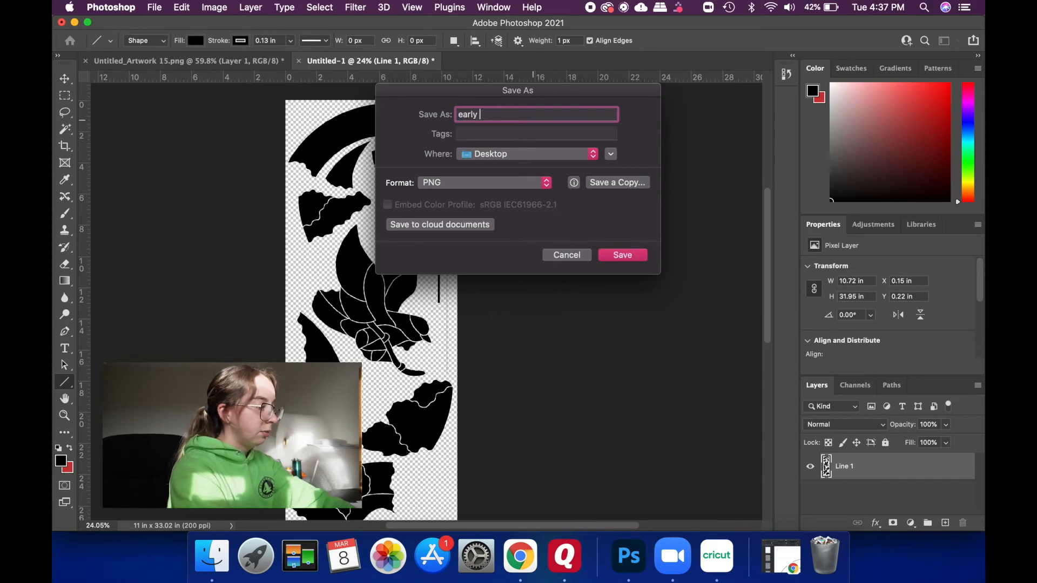
text(bird Cir)
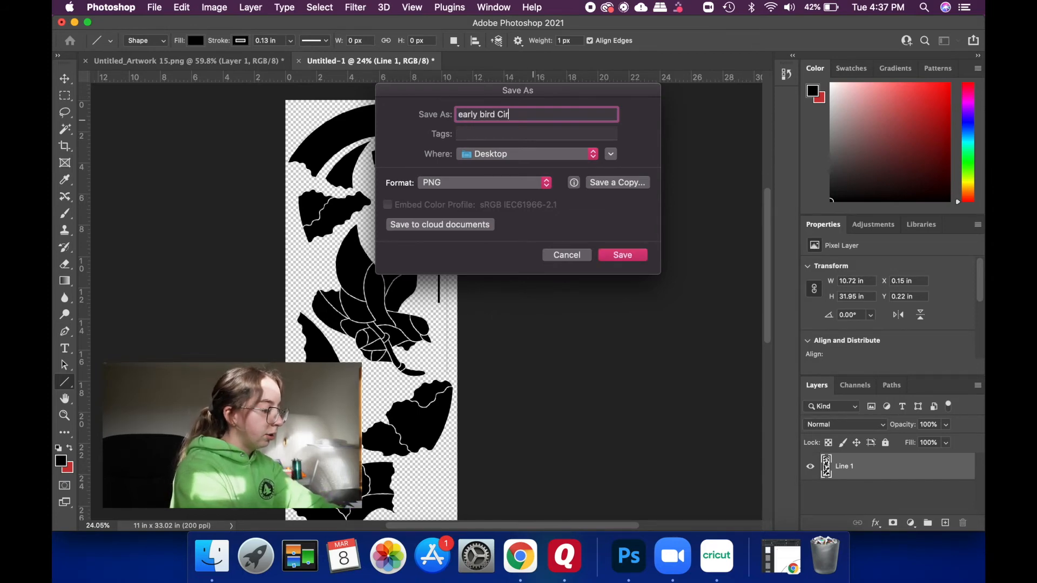
text(cut)
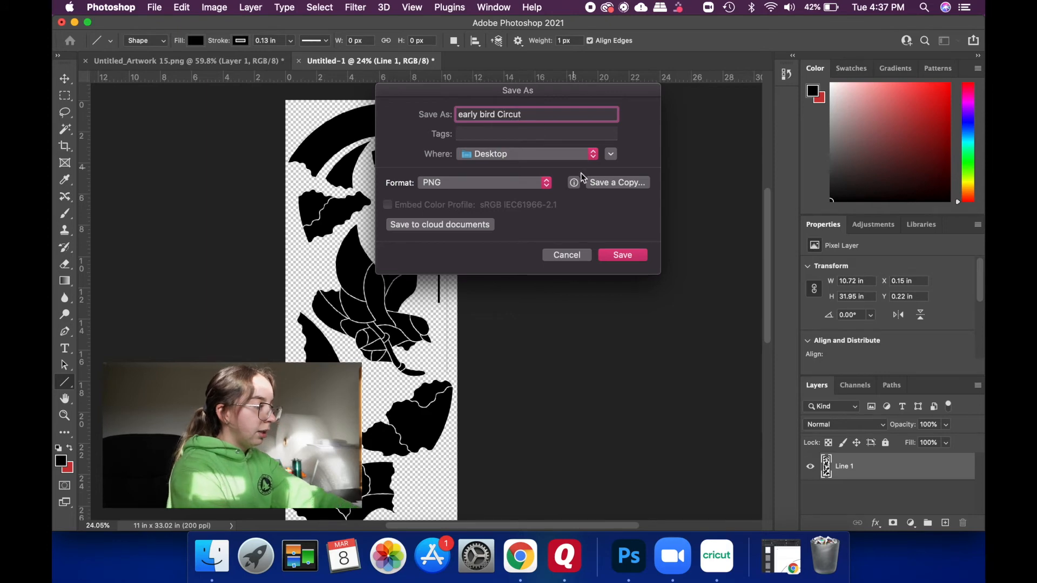
click(618, 258)
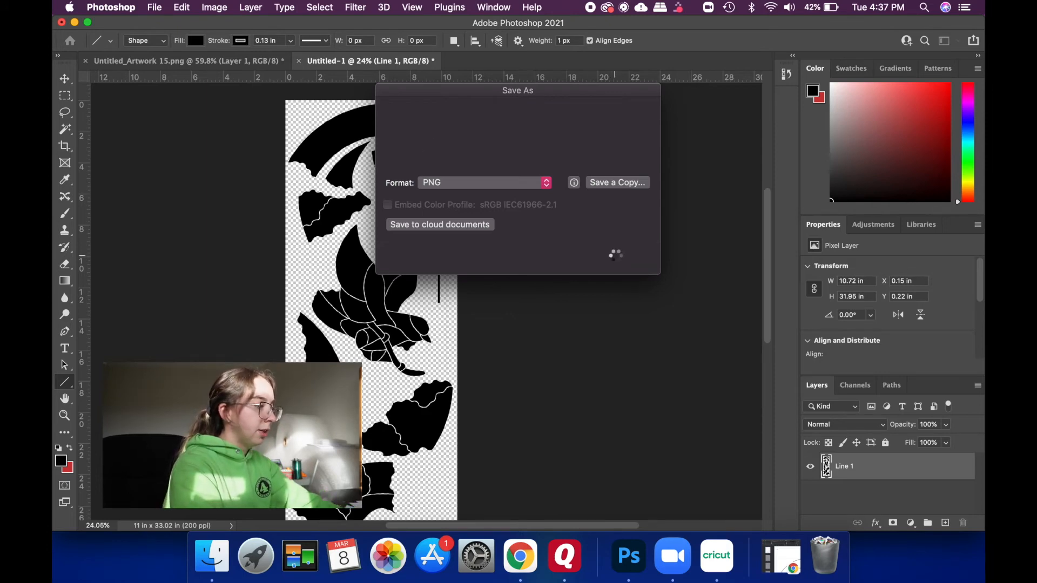
click(597, 245)
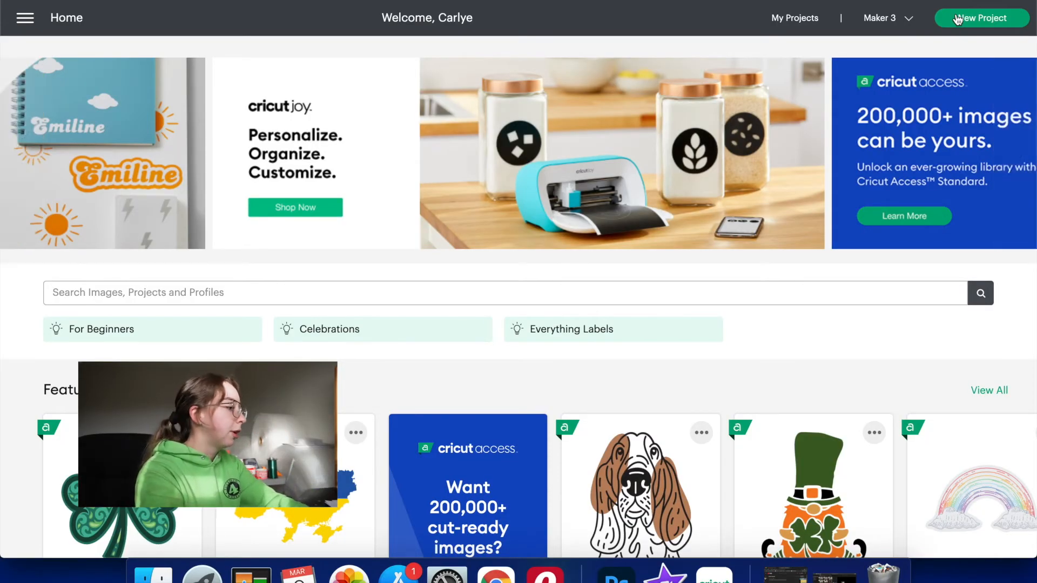
Step: In Cricut Design Space, start a new project and choose early bird Circut copy.png from the Desktop's Patterns folder as the image to upload
click(957, 20)
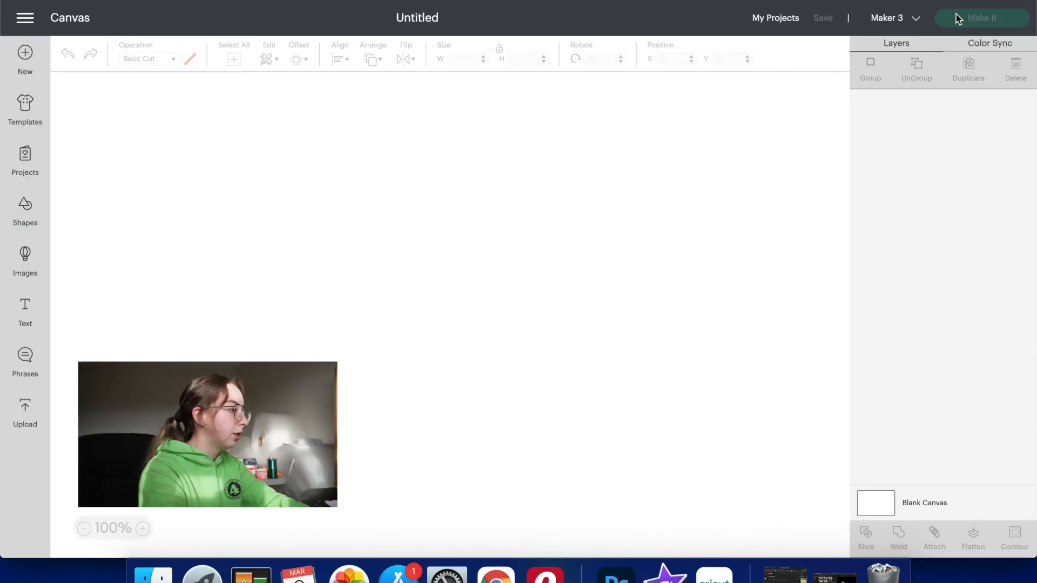
click(28, 410)
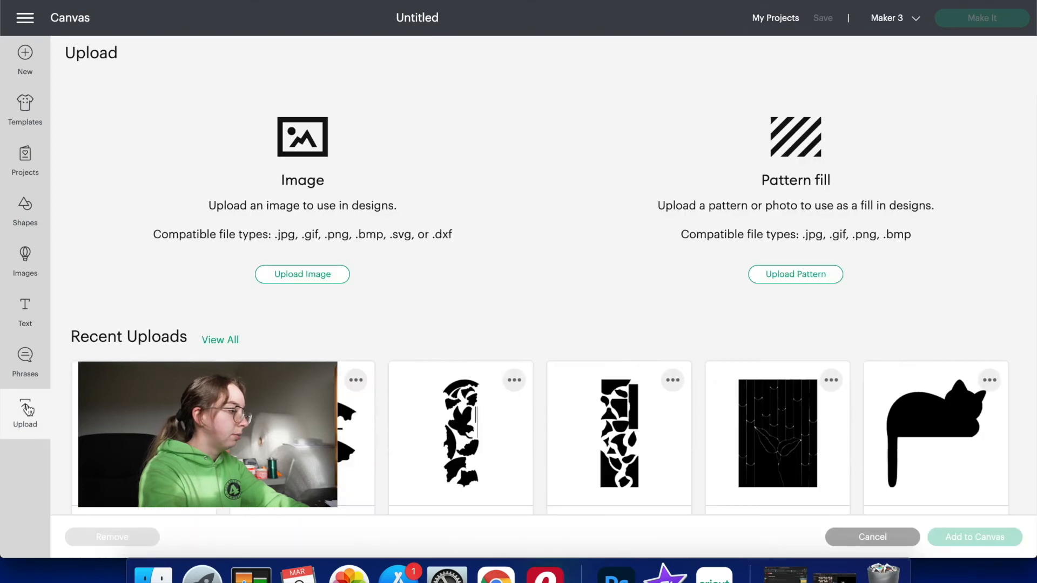
click(315, 274)
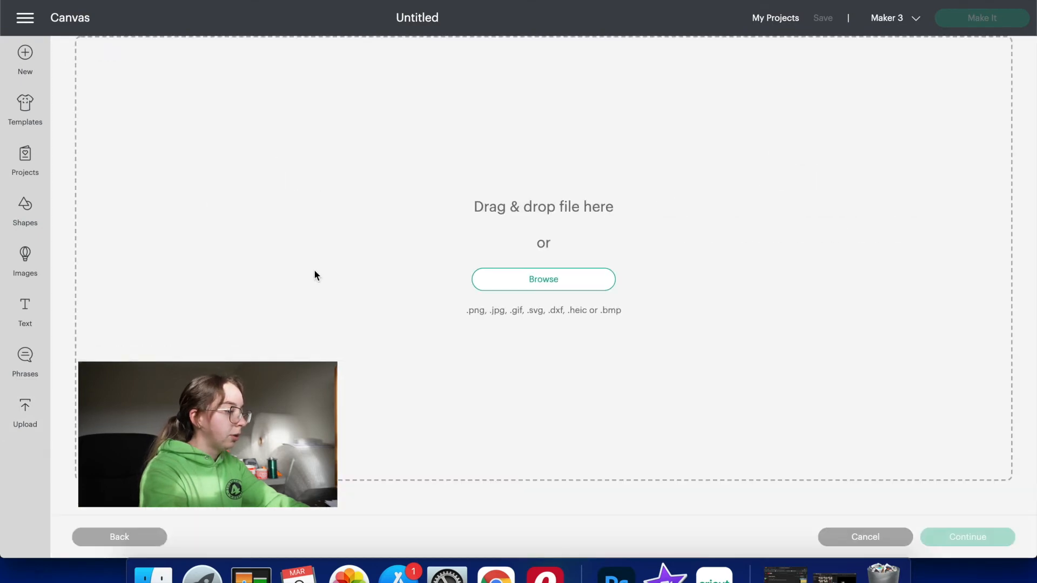
click(504, 281)
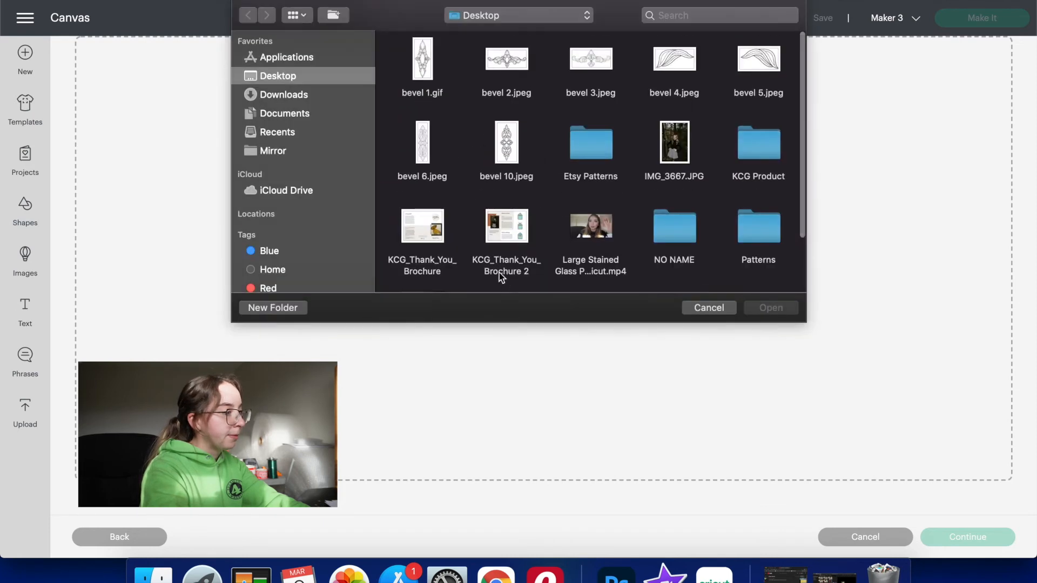
double_click(756, 238)
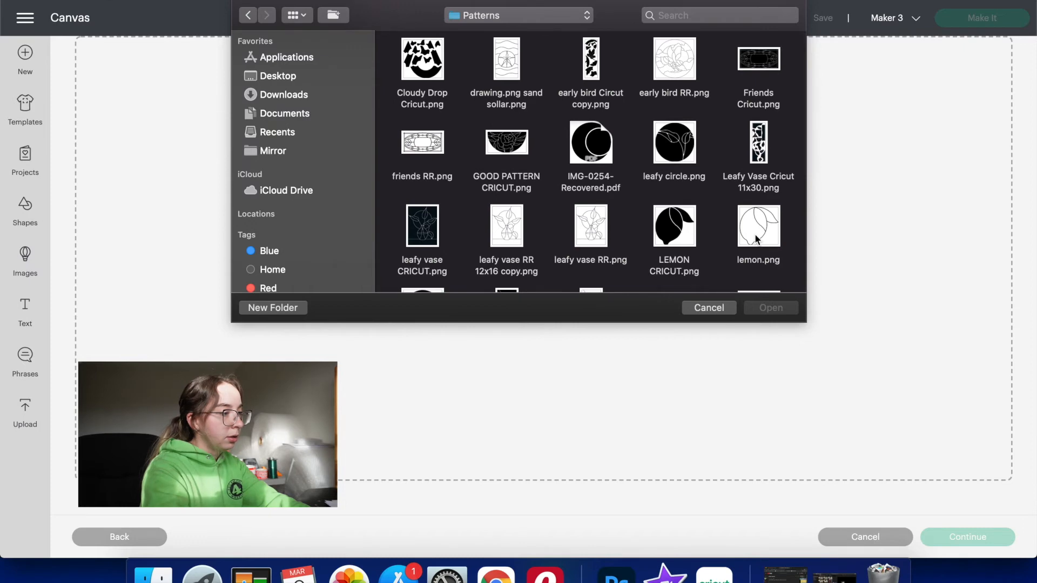
click(596, 64)
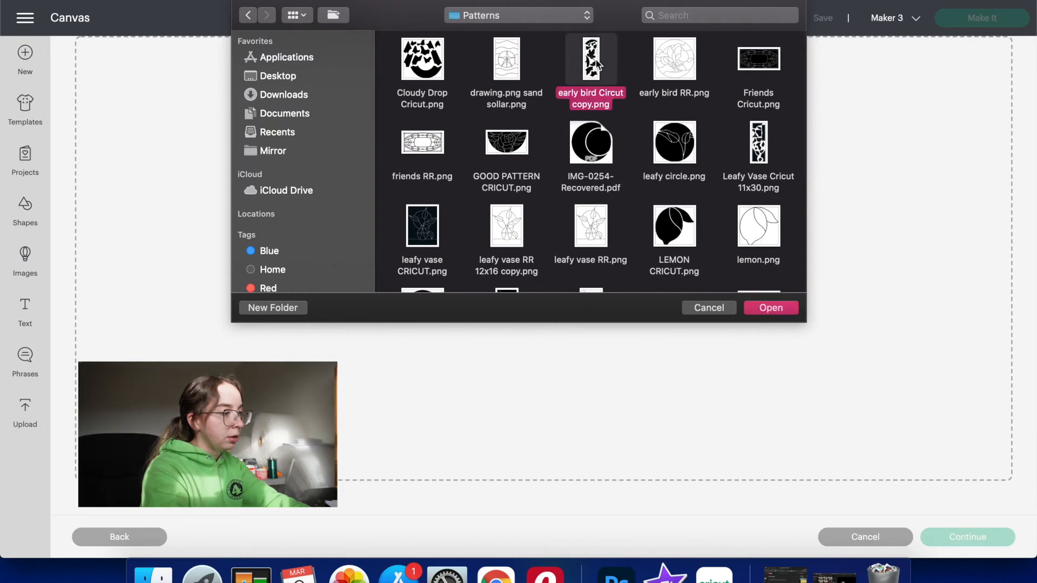
click(771, 308)
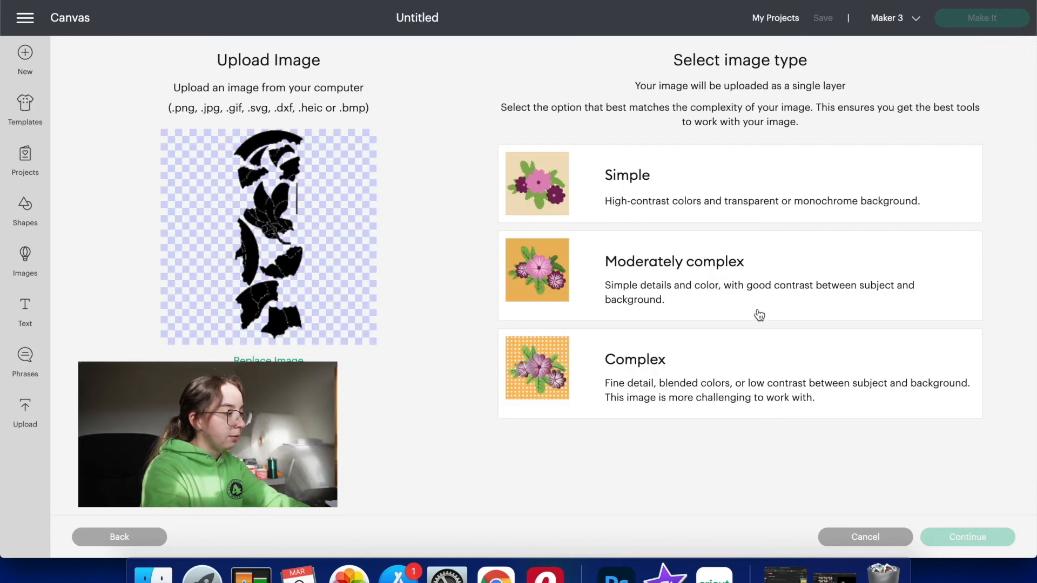
Step: Upload the early bird image as Complex with the cut image upload type, keeping the background as is, and add it to the canvas
click(733, 364)
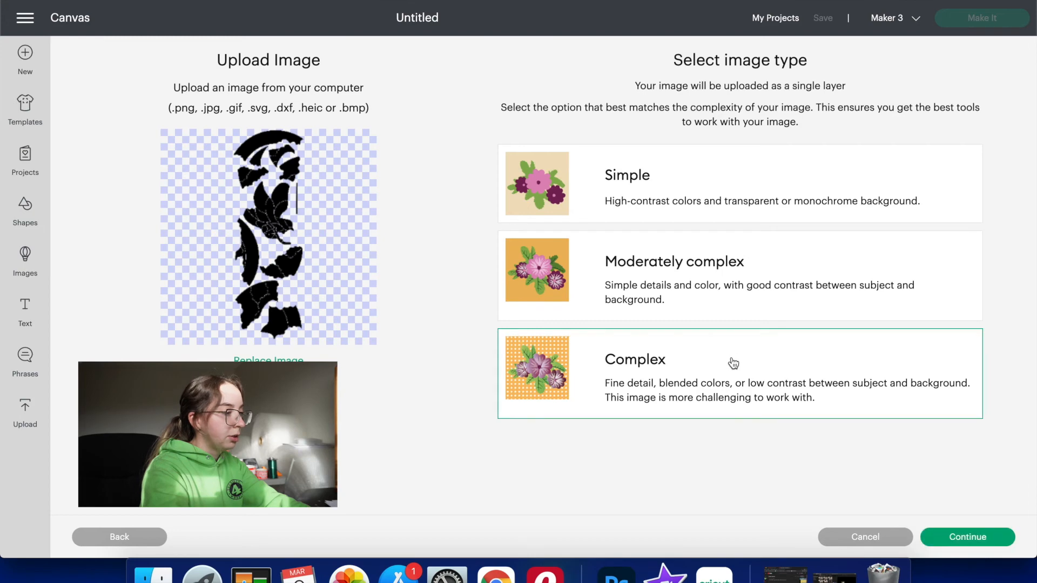
click(971, 538)
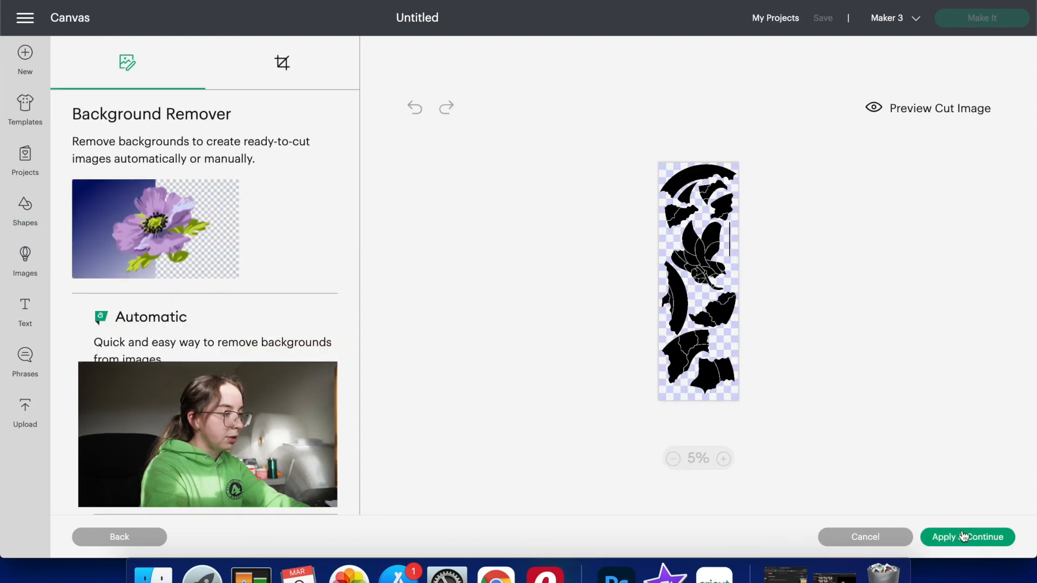
click(964, 538)
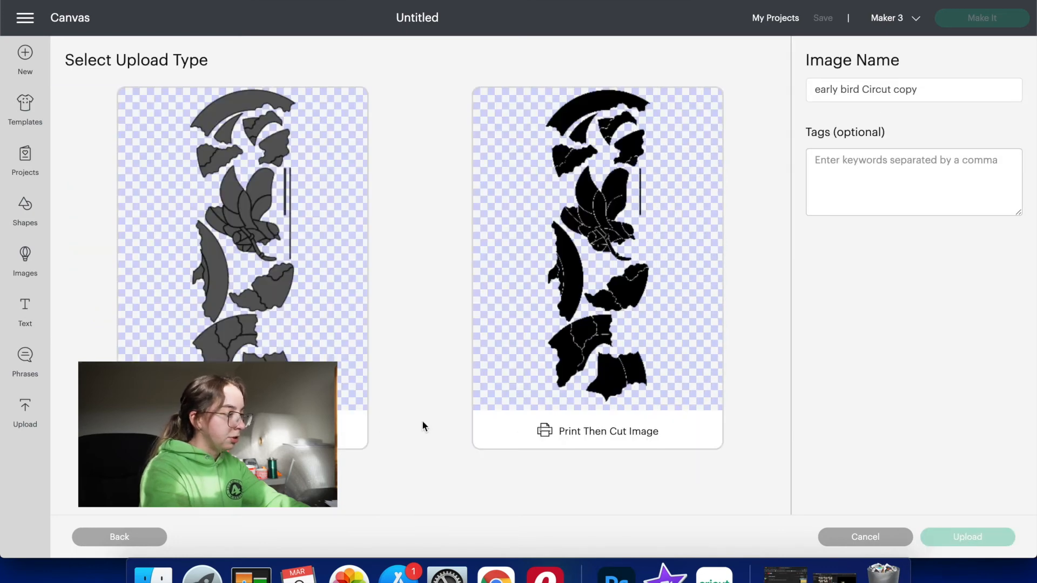
click(357, 393)
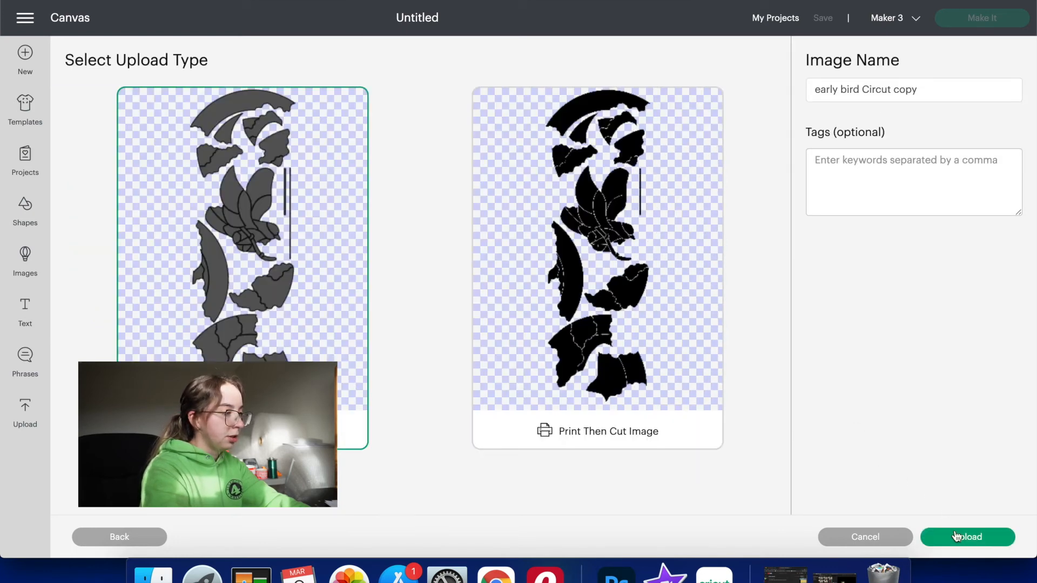
click(954, 539)
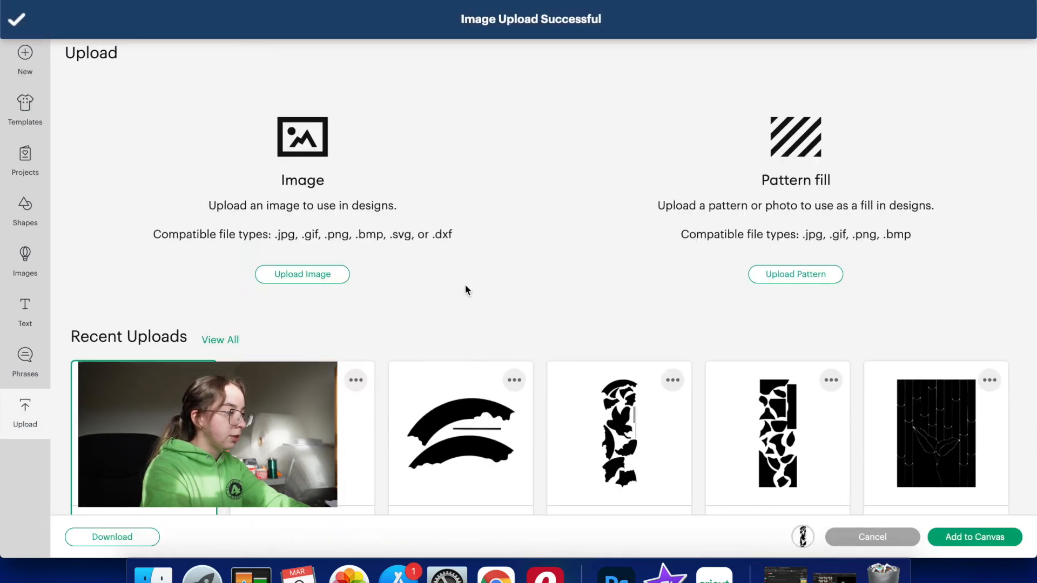
click(960, 536)
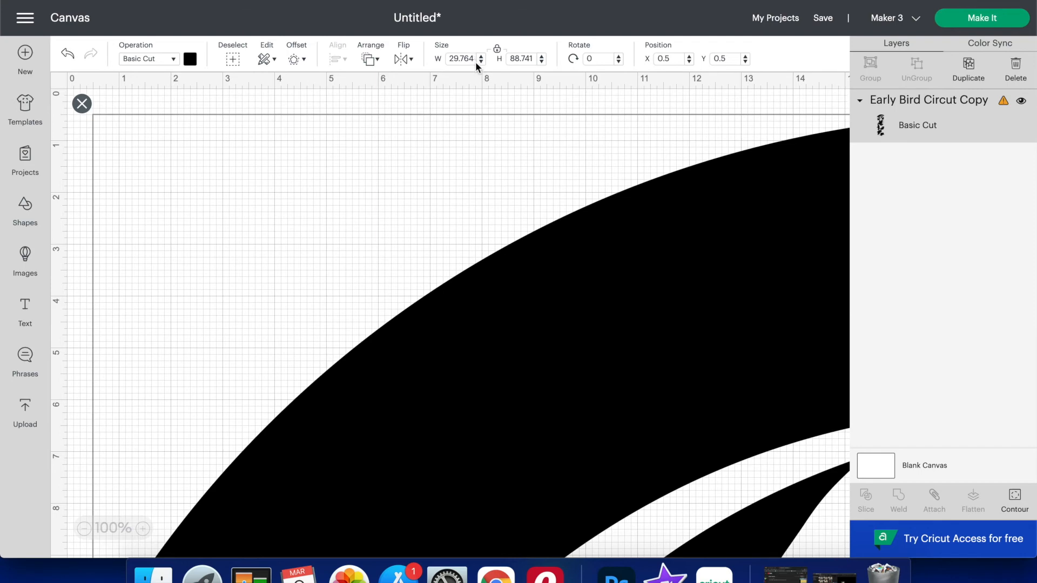
Step: Set the early bird image's width to 11 in with its proportions locked
key(BackSpace)
key(BackSpace)
text(11)
key(Return)
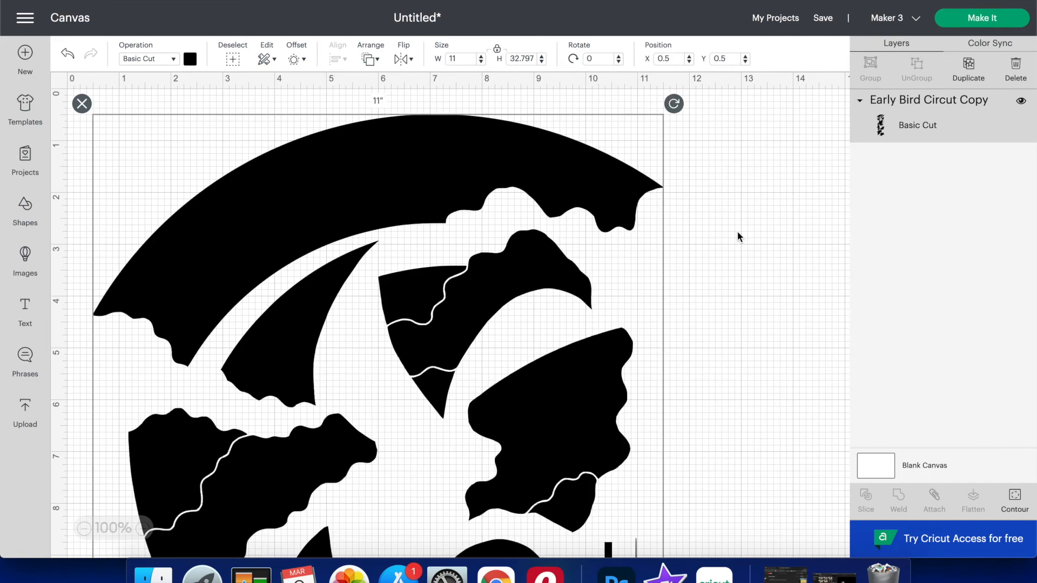
Step: Add a score line 4.615 in high and place it over the thick vertical reference bar beside the bird
scroll(708, 285, down, 7)
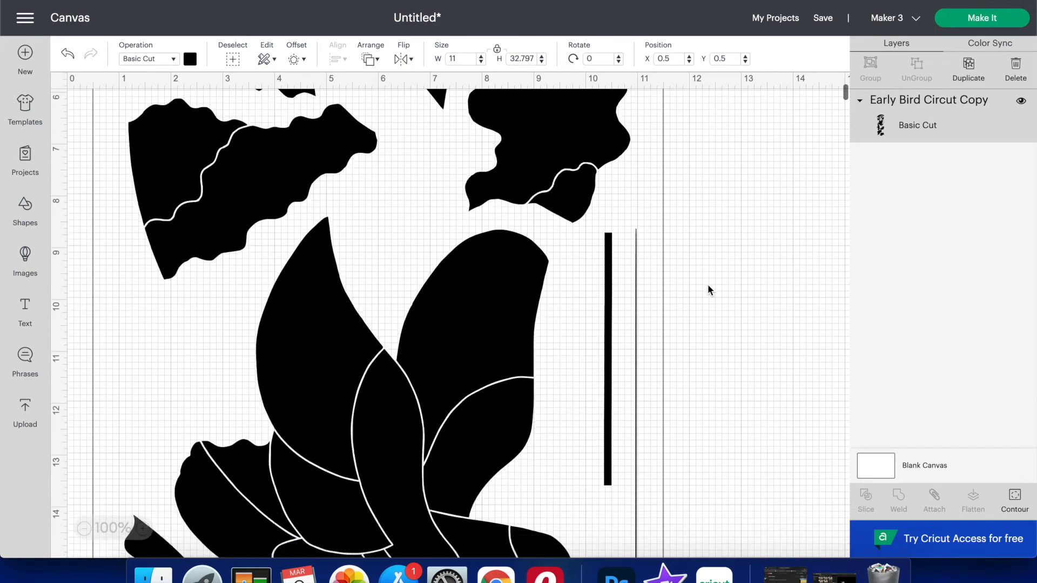
scroll(707, 290, down, 1)
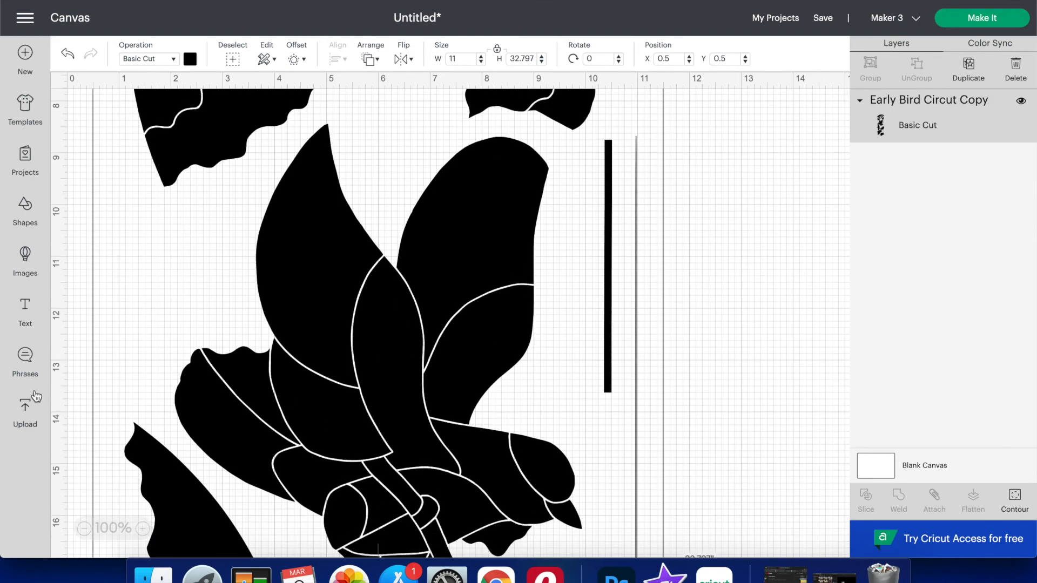
click(24, 207)
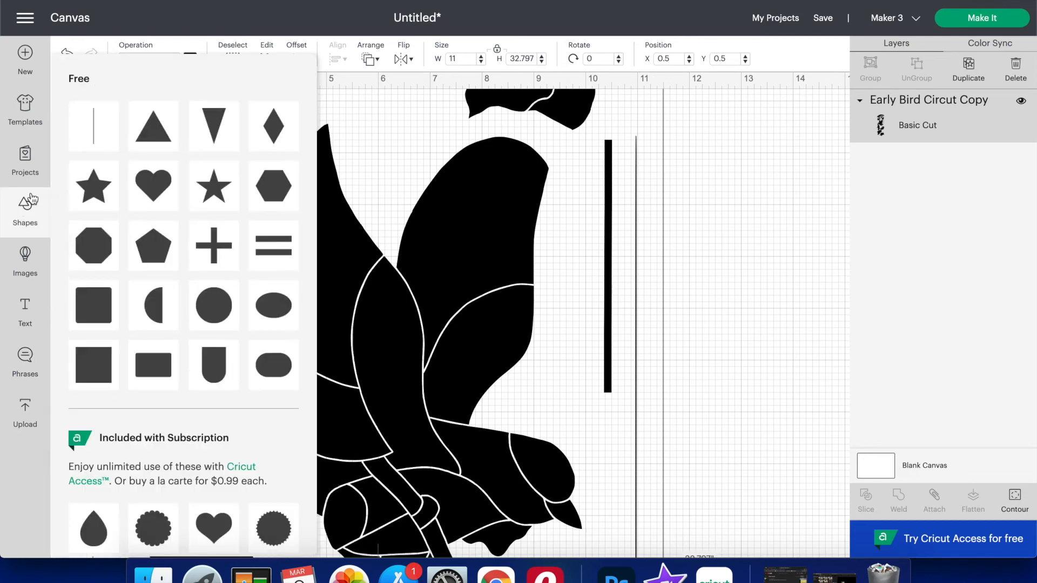
click(90, 125)
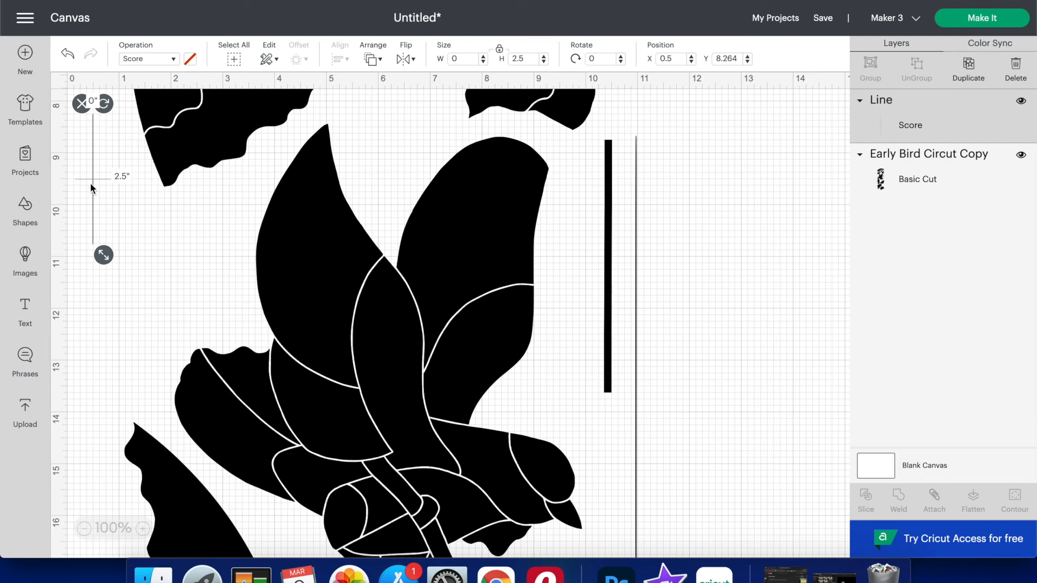
drag(92, 173, 672, 228)
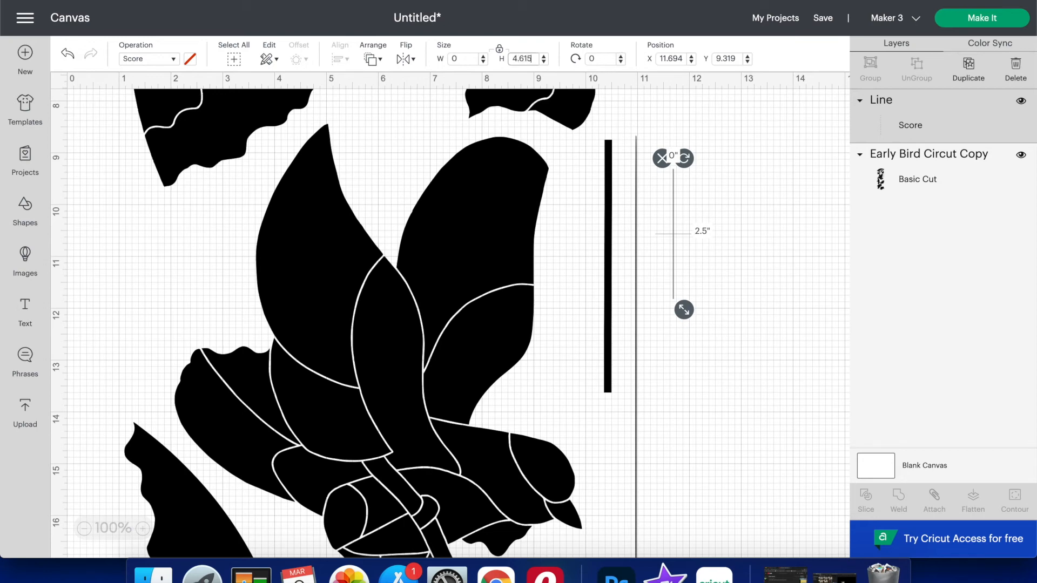
key(Return)
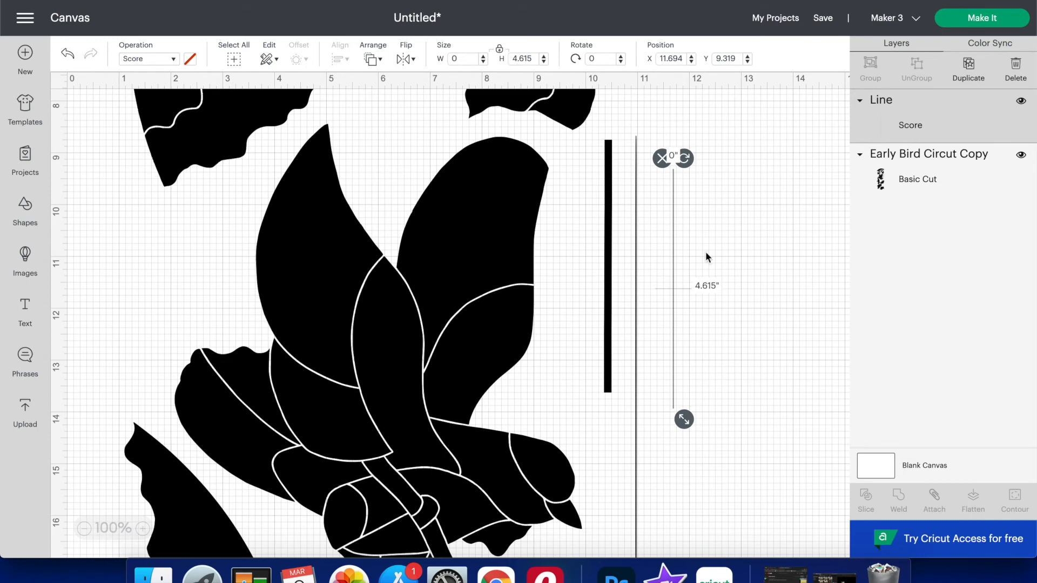
drag(672, 288, 609, 264)
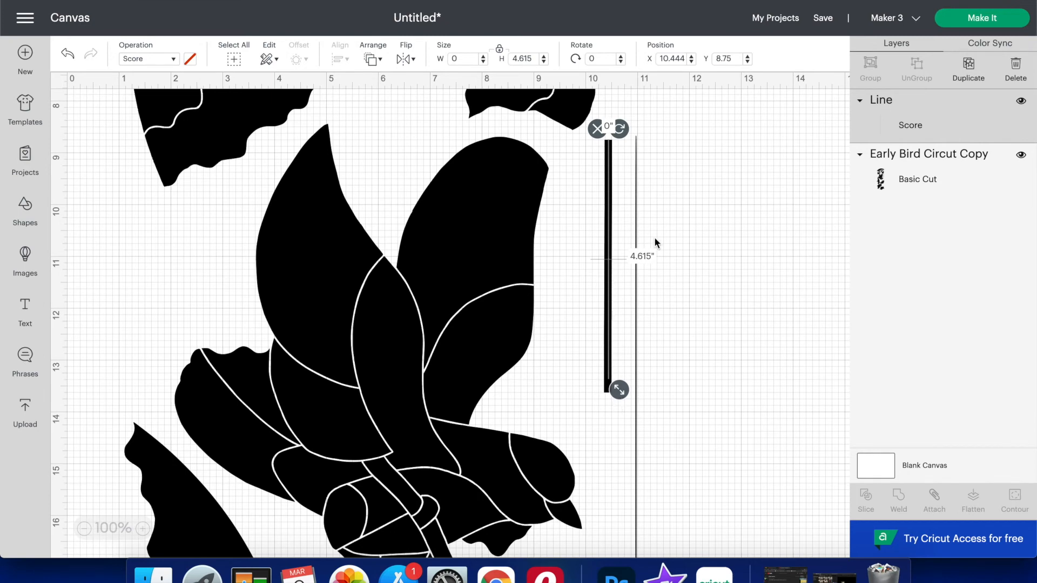
Step: Set the early bird image's height to 33 in and realign the score line with the top of the reference bar
click(451, 151)
click(535, 59)
text(33)
key(Return)
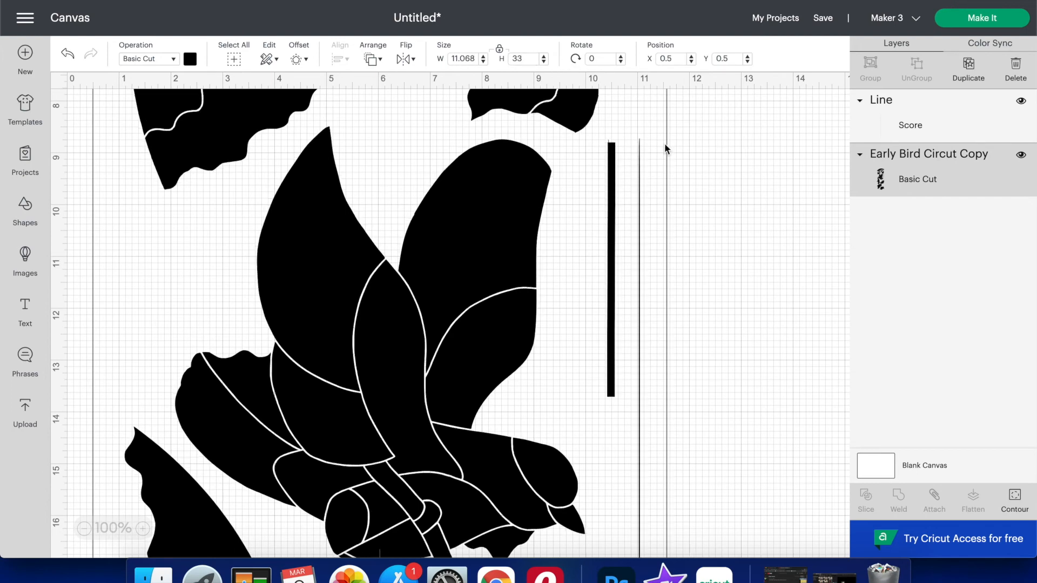
click(610, 147)
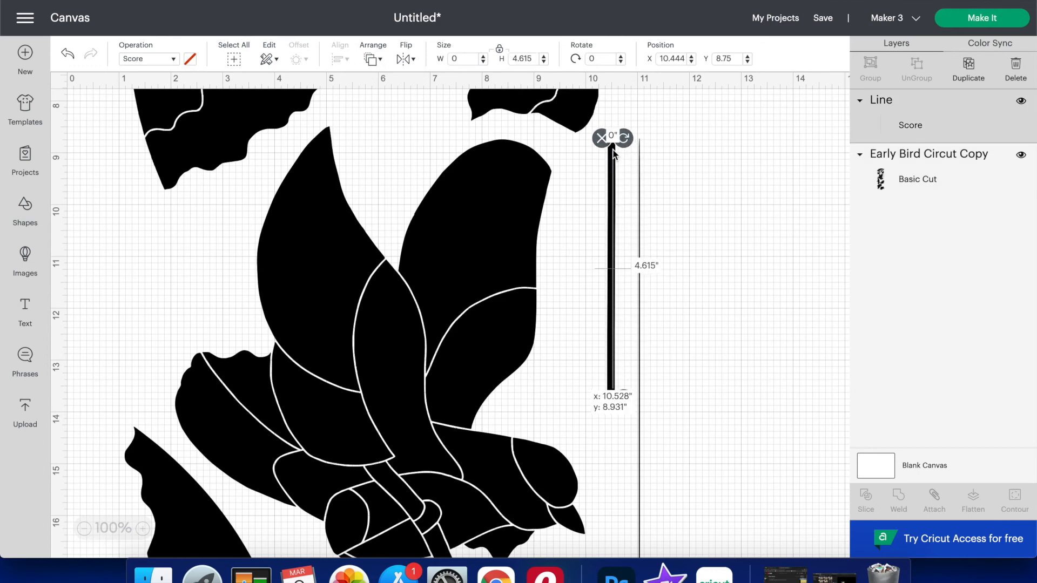
drag(612, 149, 613, 147)
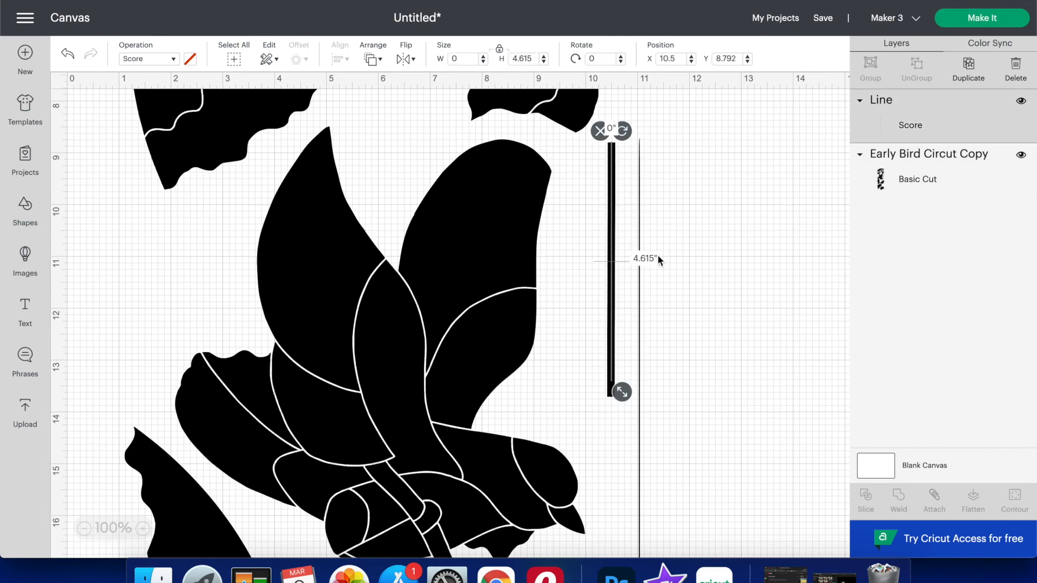
Step: Set the early bird image's height to 31 in and move the score line alongside the reference bar to compare their lengths
drag(611, 262, 615, 284)
key(super+z)
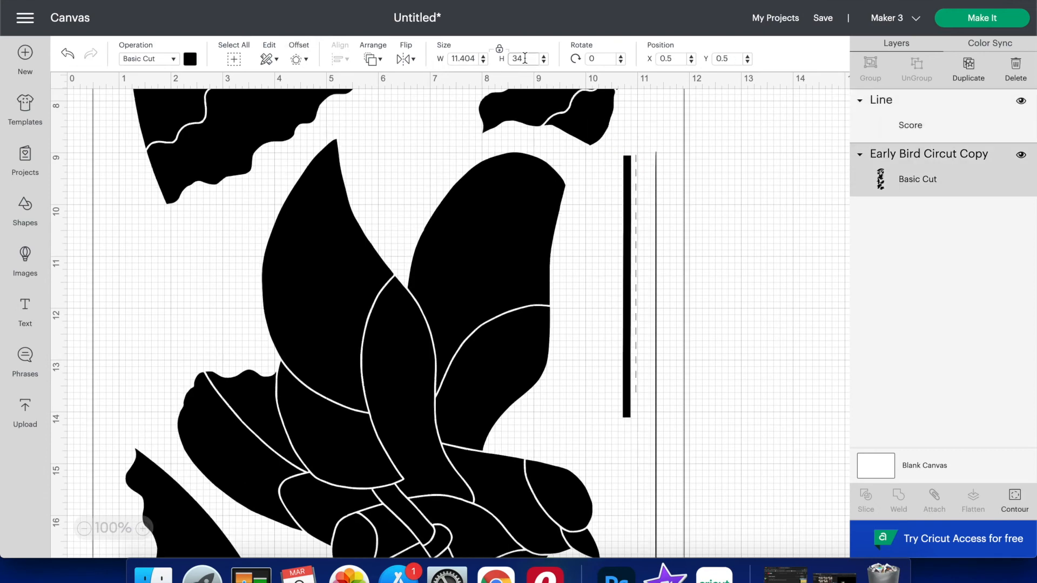
key(super+z)
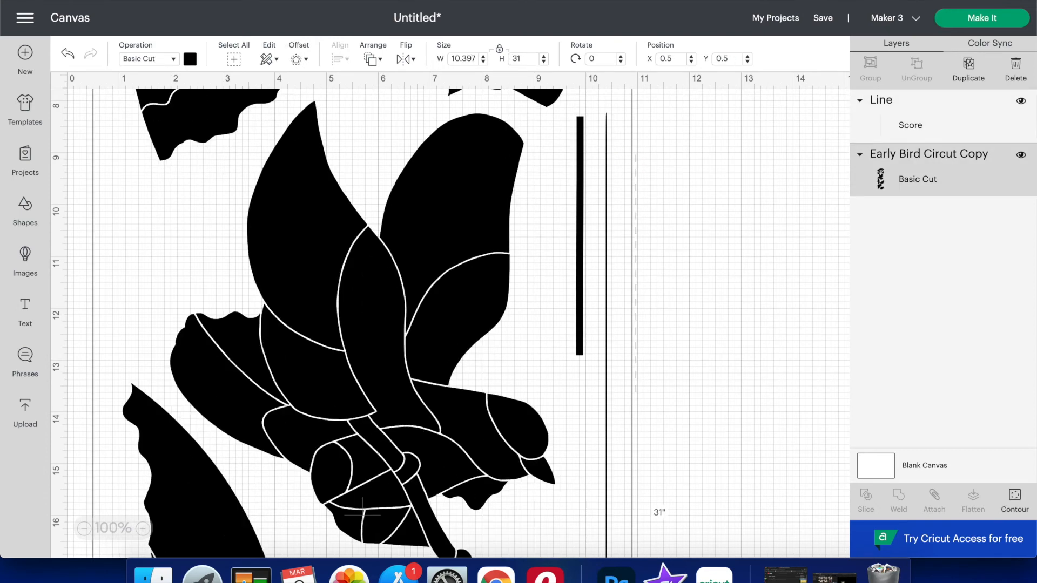
drag(635, 217, 588, 176)
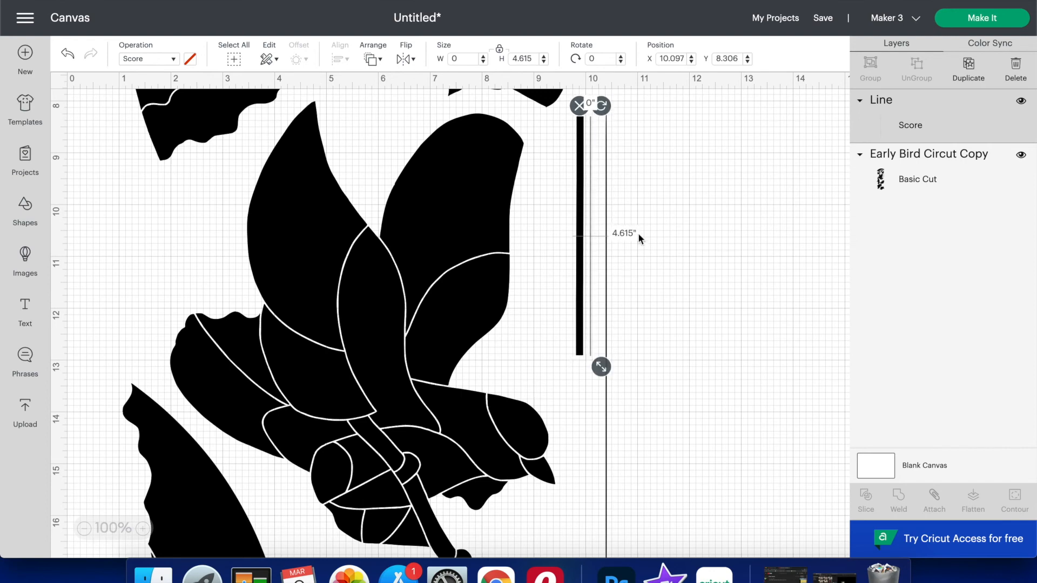
drag(591, 232, 587, 232)
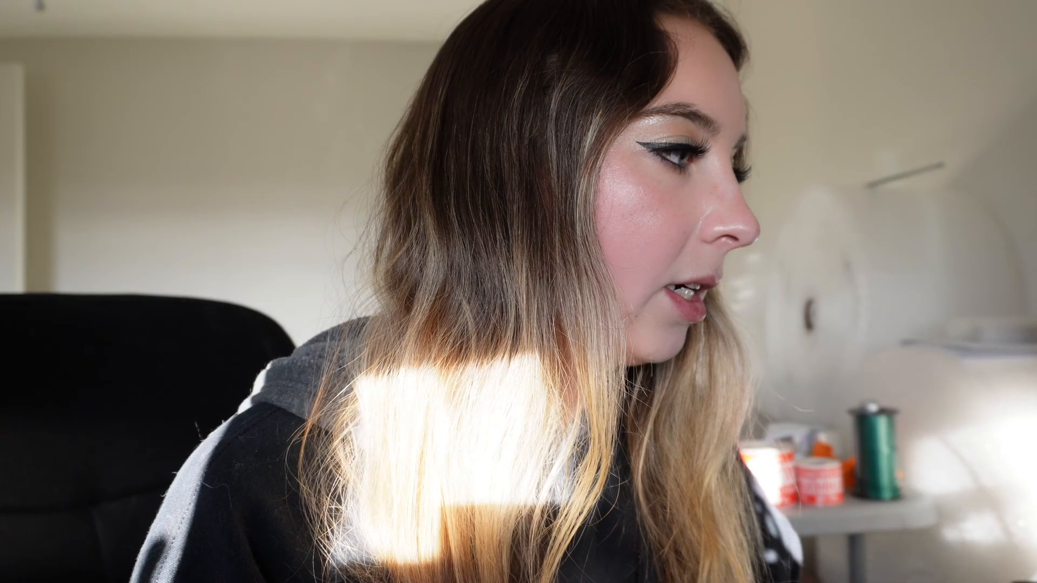